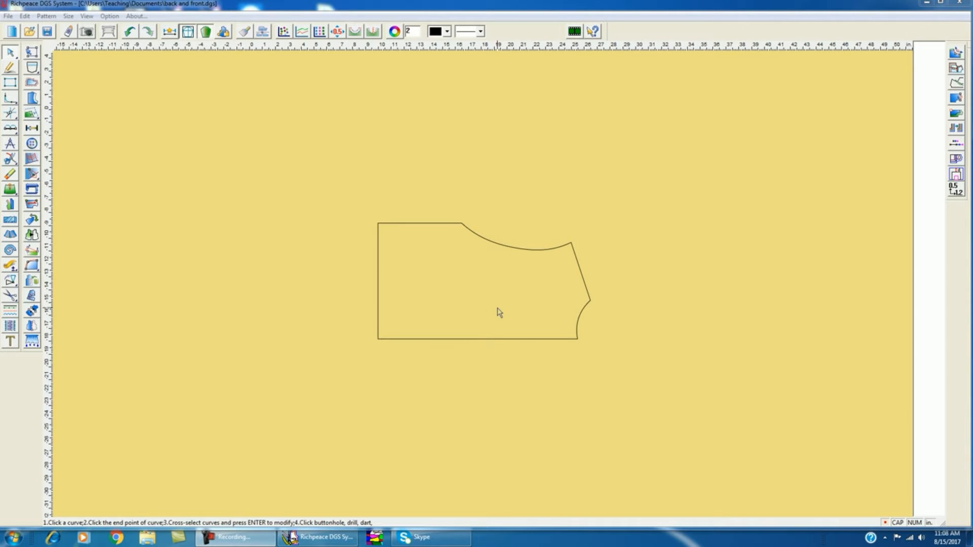
Draw a line parallel to the bodice's lower horizontal edge at 3.75 in and extend it to the shoulder line.
{"action": "left_click", "coordinate": [9, 67]}
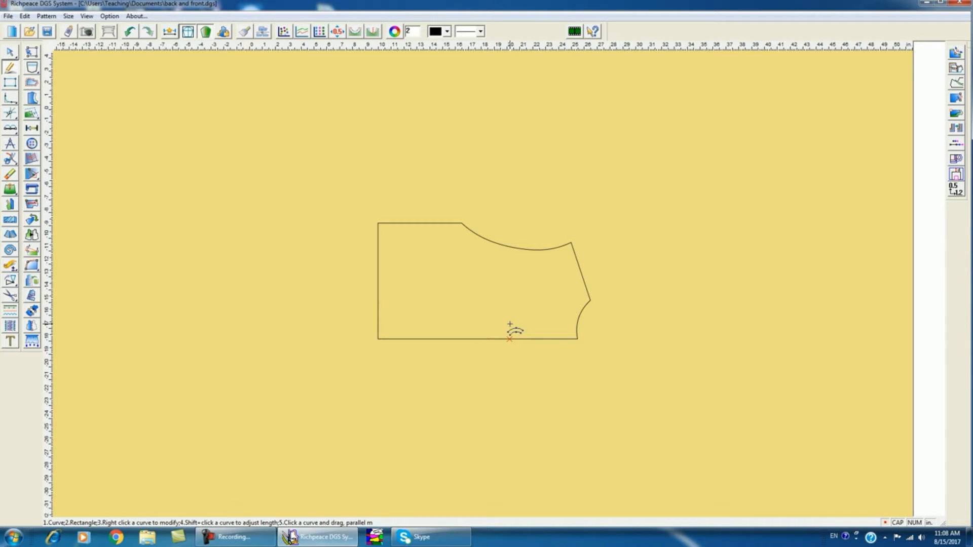
{"action": "left_click_drag", "start_coordinate": [509, 324], "coordinate": [510, 310]}
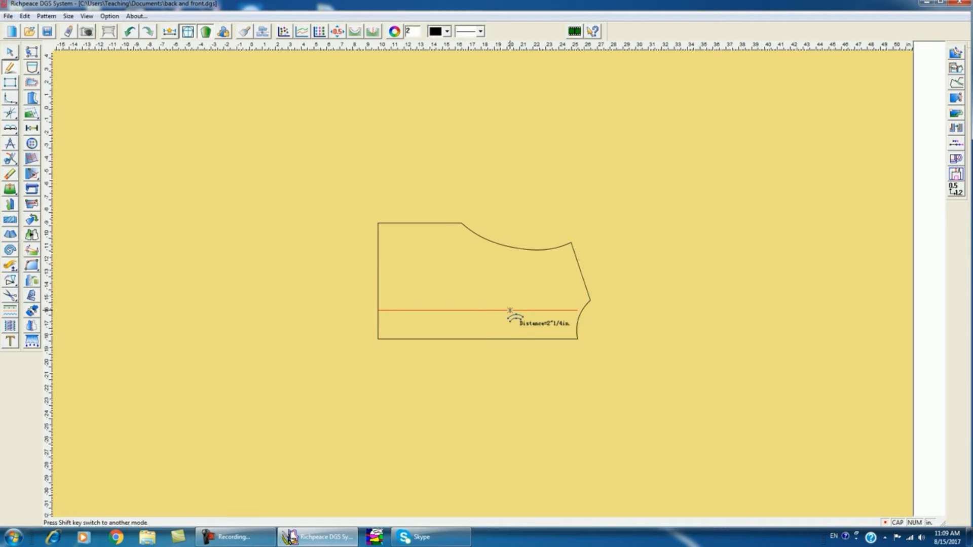
{"action": "type", "text": "3.75"}
{"action": "key", "text": "Return"}
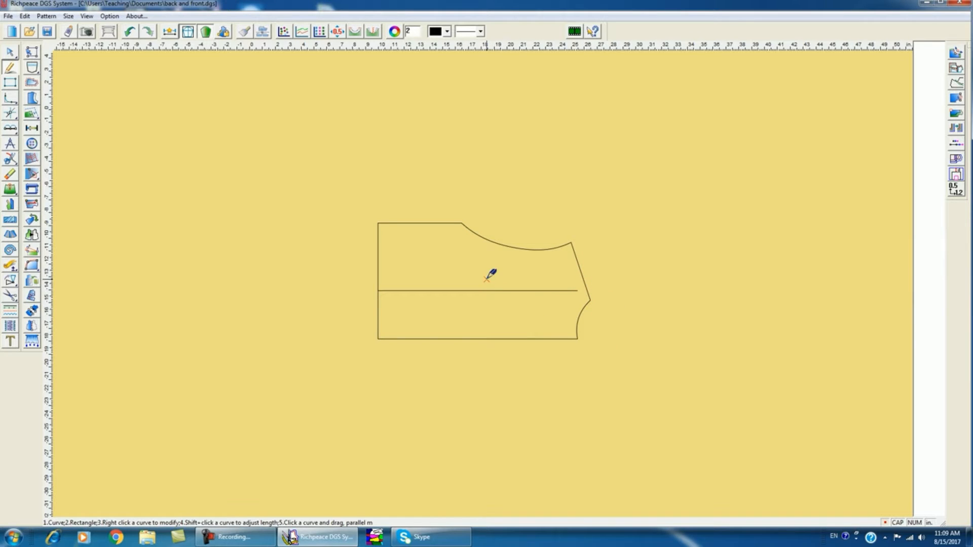
{"action": "left_click_drag", "start_coordinate": [486, 278], "coordinate": [530, 307]}
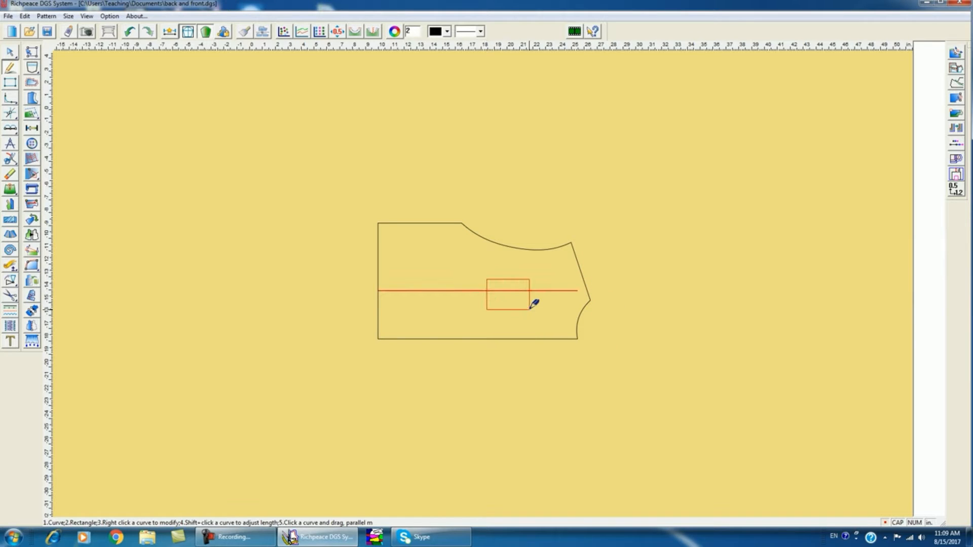
{"action": "left_click", "coordinate": [591, 292]}
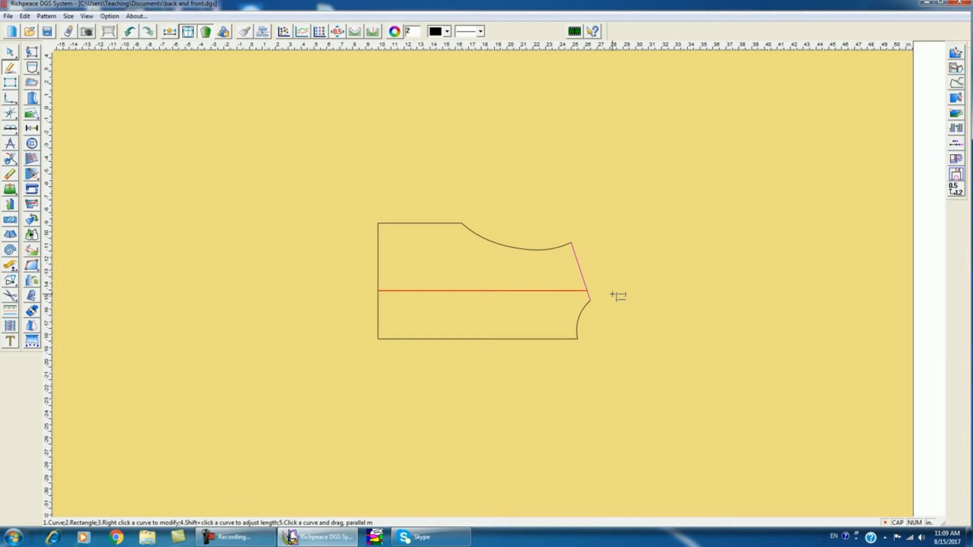
{"action": "right_click", "coordinate": [612, 295]}
Draw a vertical line from the new parallel line, 1.75 in from its shoulder end, down to the lower edge.
{"action": "type", "text": "1.75"}
{"action": "key", "text": "Return"}
{"action": "left_click", "coordinate": [565, 338]}
{"action": "right_click", "coordinate": [573, 347]}
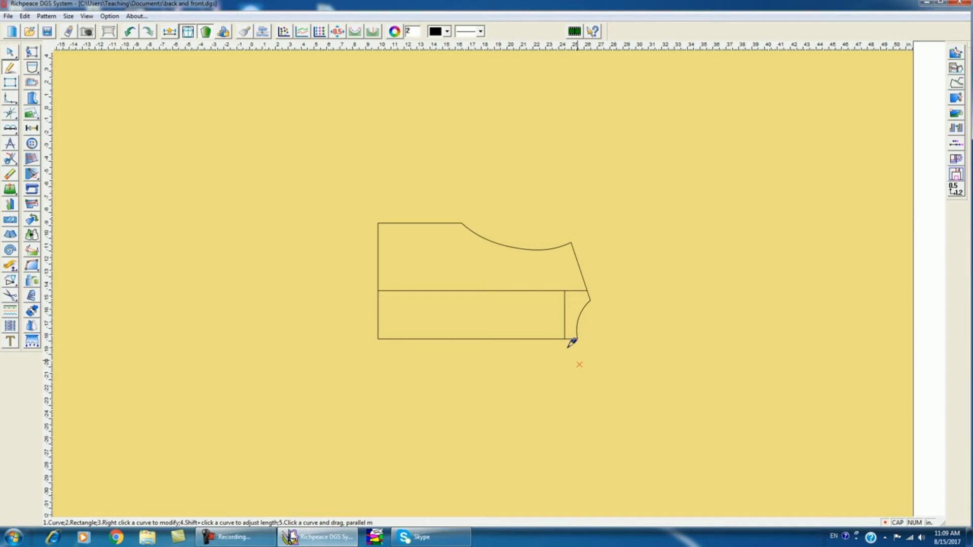
Draw a straight neckline from the parallel line's shoulder end to the foot of the short vertical line.
{"action": "scroll", "coordinate": [487, 278], "scroll_direction": "up", "scroll_amount": 2}
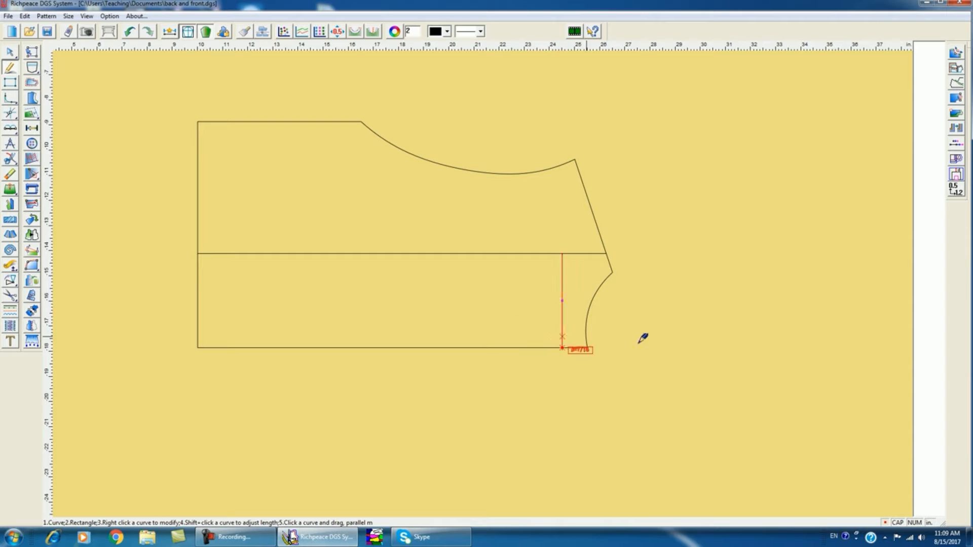
{"action": "left_click", "coordinate": [606, 253]}
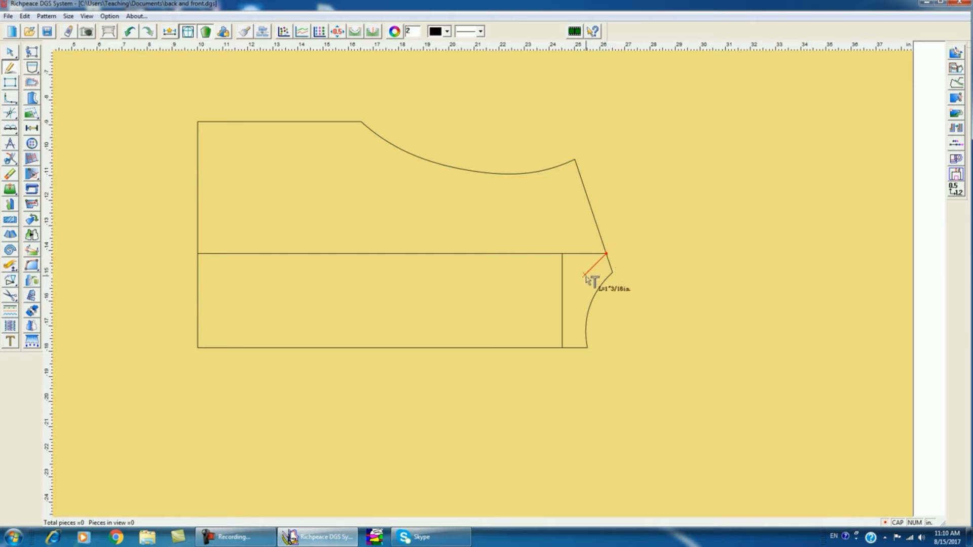
{"action": "left_click", "coordinate": [562, 348]}
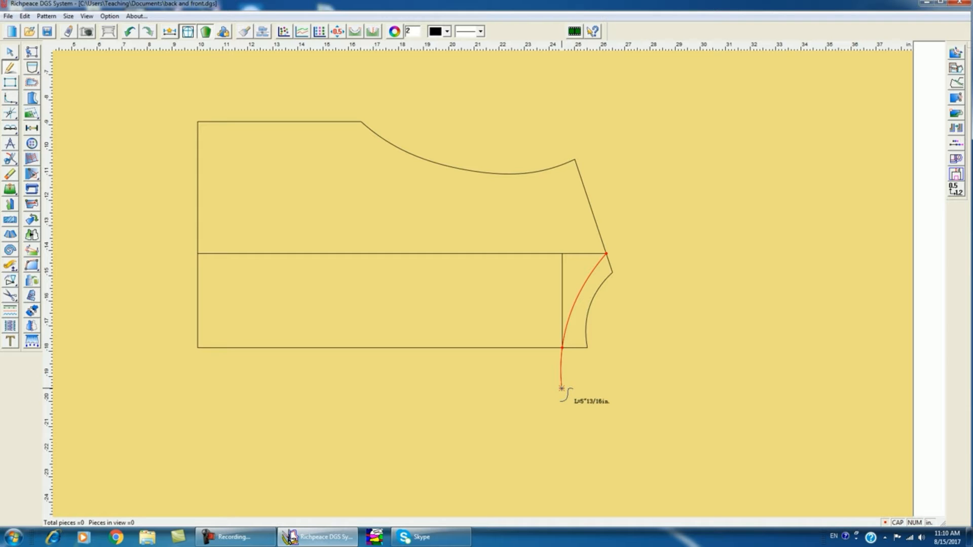
{"action": "right_click", "coordinate": [562, 388]}
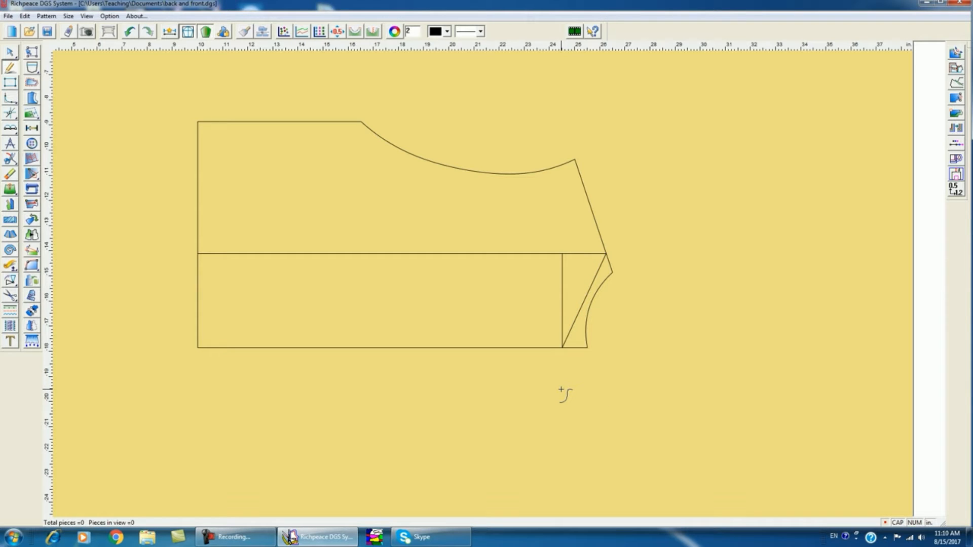
Bend the diagonal neckline inward into a smooth concave curve between its two ends.
{"action": "right_click", "coordinate": [588, 295]}
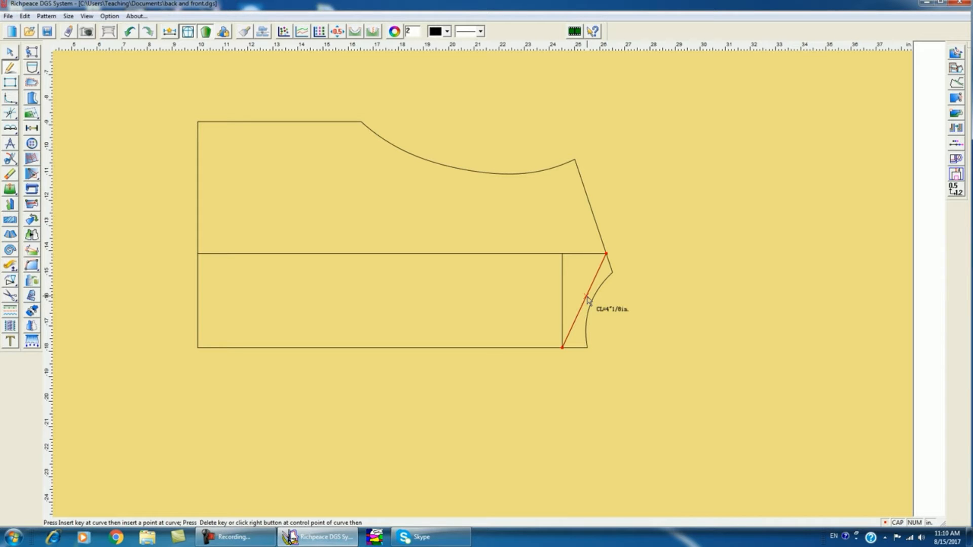
{"action": "left_click_drag", "start_coordinate": [586, 296], "coordinate": [566, 300]}
{"action": "left_click", "coordinate": [566, 299]}
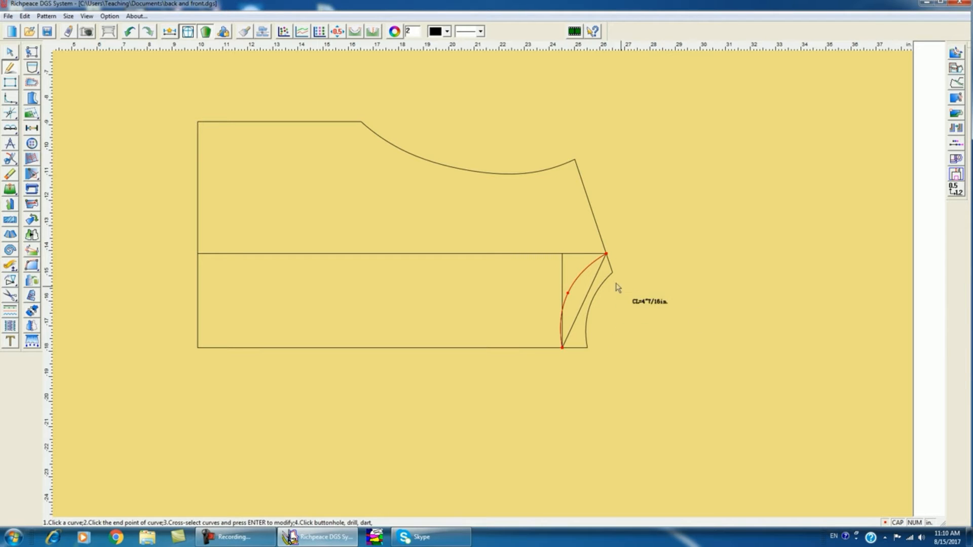
{"action": "right_click", "coordinate": [631, 314]}
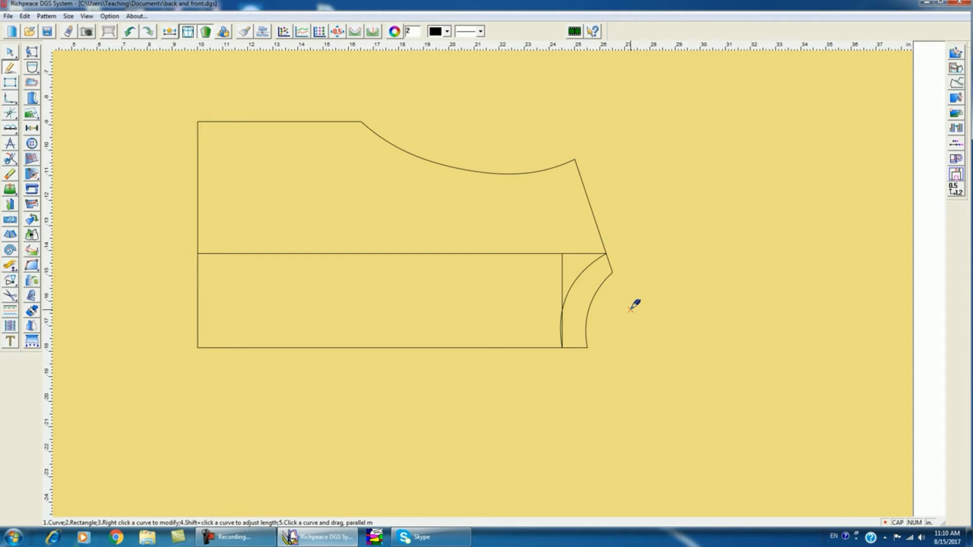
Lengthen the bodice's lower edge to 17.5 in and add a parallel copy of the far vertical edge at its new end.
{"action": "scroll", "coordinate": [492, 344], "scroll_direction": "down", "scroll_amount": 1}
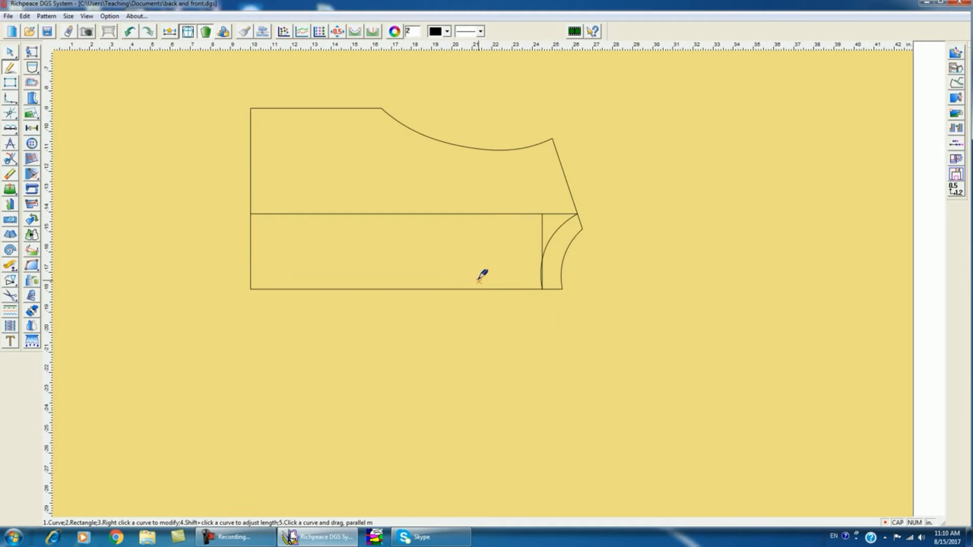
{"action": "scroll", "coordinate": [346, 236], "scroll_direction": "up", "scroll_amount": 1}
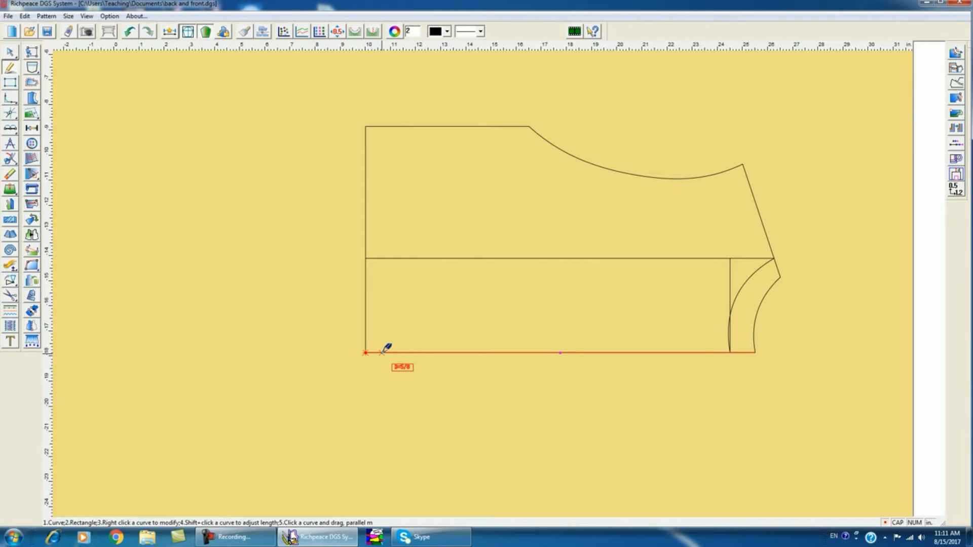
{"action": "left_click", "coordinate": [382, 352], "text": "shift"}
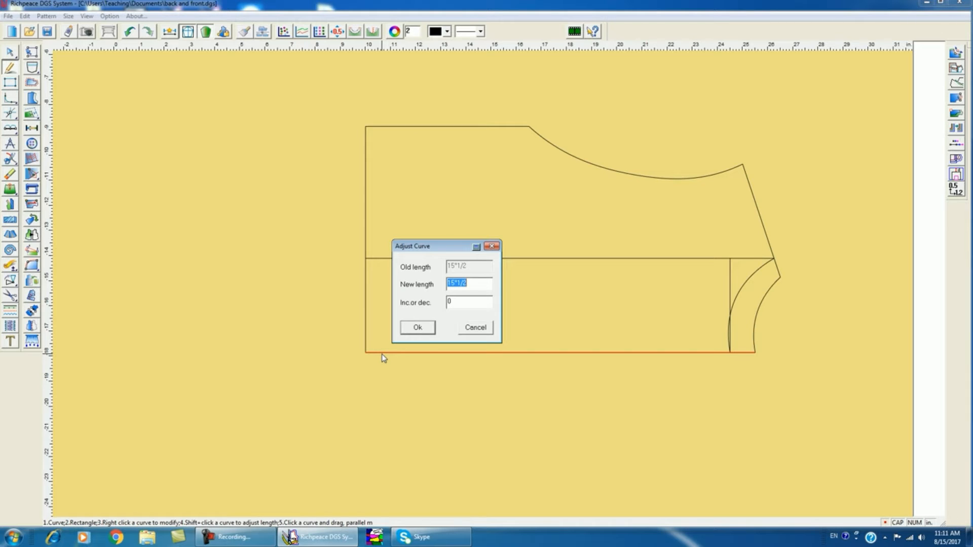
{"action": "type", "text": "17.5"}
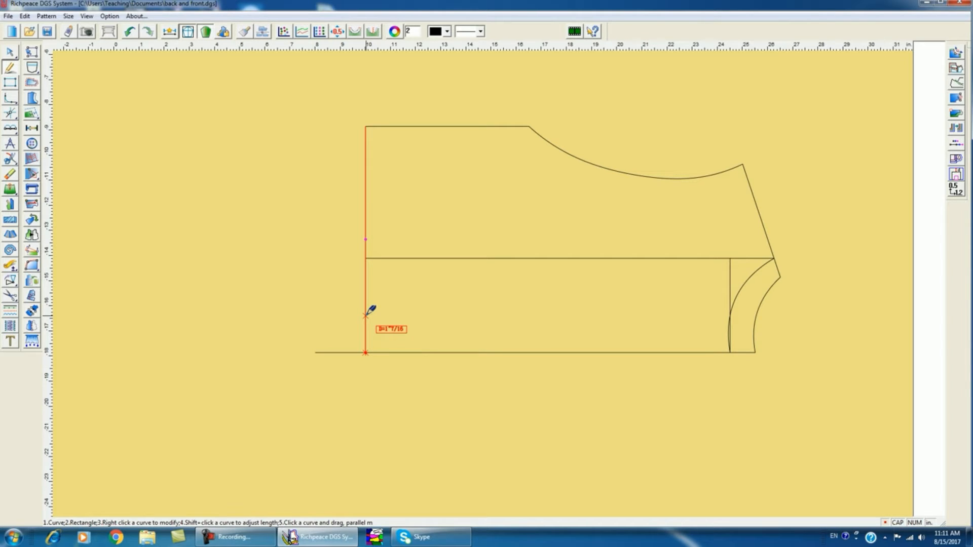
{"action": "left_click_drag", "start_coordinate": [366, 314], "coordinate": [348, 316]}
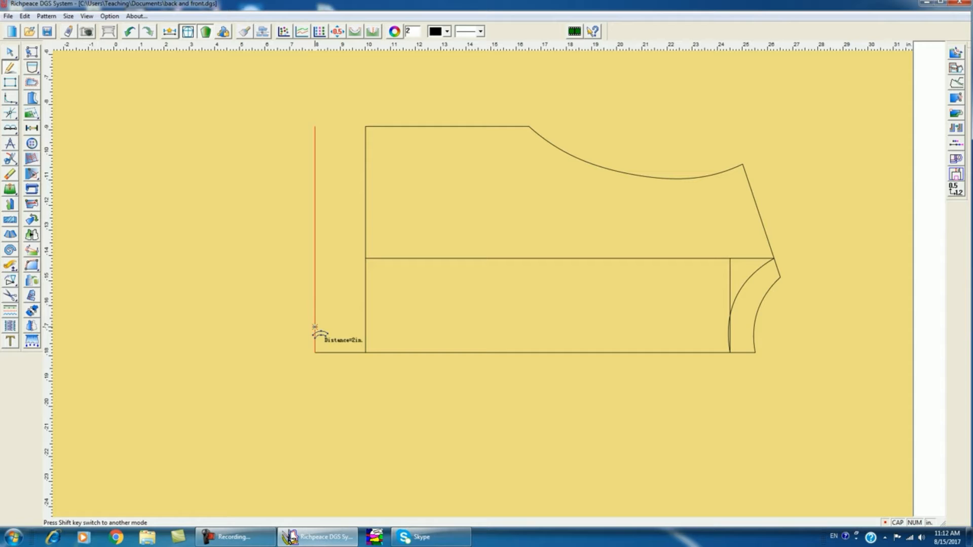
{"action": "left_click", "coordinate": [316, 353]}
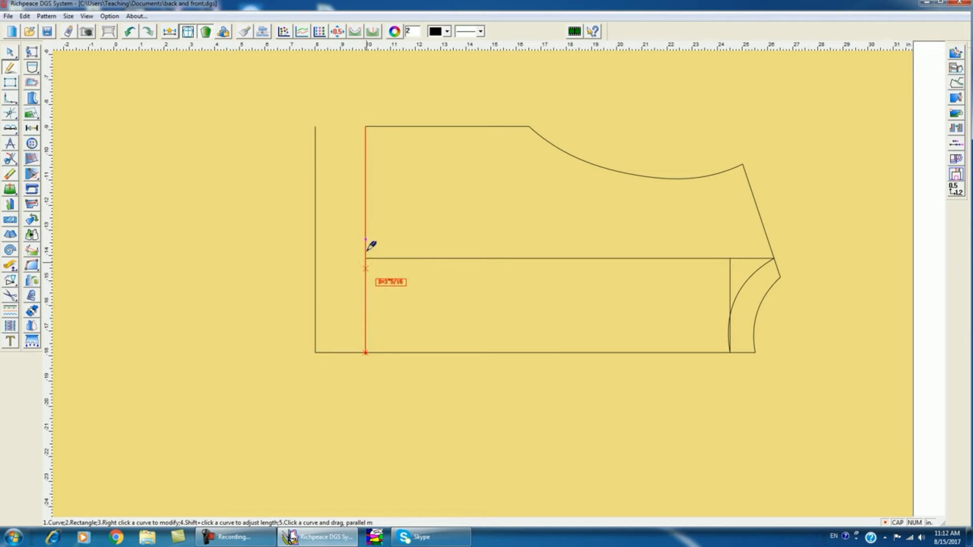
Shorten the original vertical edge, inside the new outer one, to 8.75 in from its upper end.
{"action": "left_click", "coordinate": [365, 143], "text": "shift"}
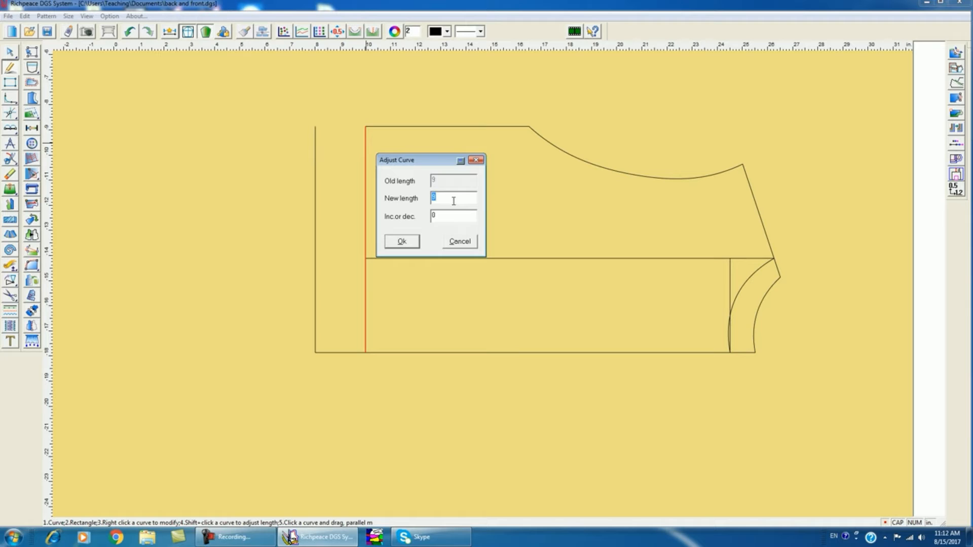
{"action": "type", "text": "8.75"}
{"action": "left_click", "coordinate": [408, 238]}
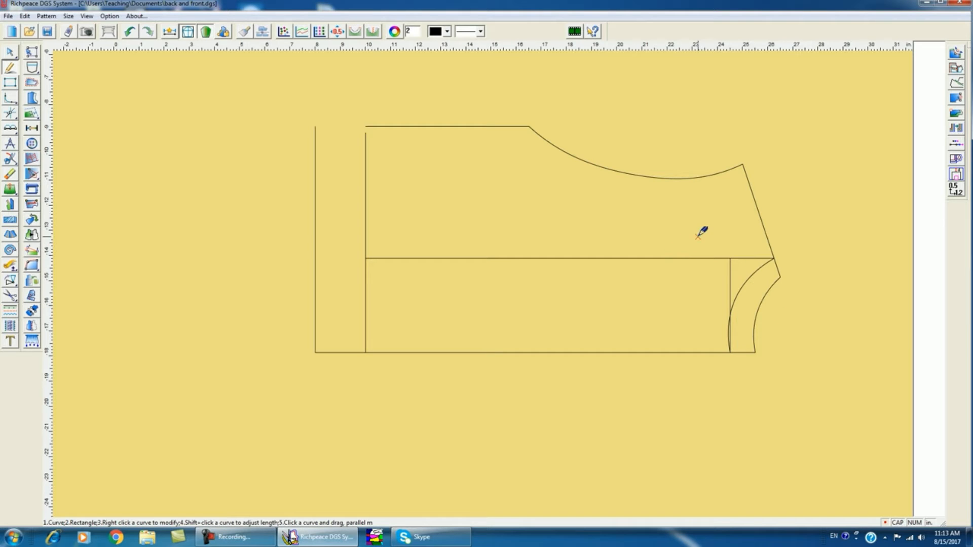
Delete the horizontal and vertical construction lines of the neck and the original neckline curve.
{"action": "left_click_drag", "start_coordinate": [698, 237], "coordinate": [734, 269]}
{"action": "key", "text": "Delete"}
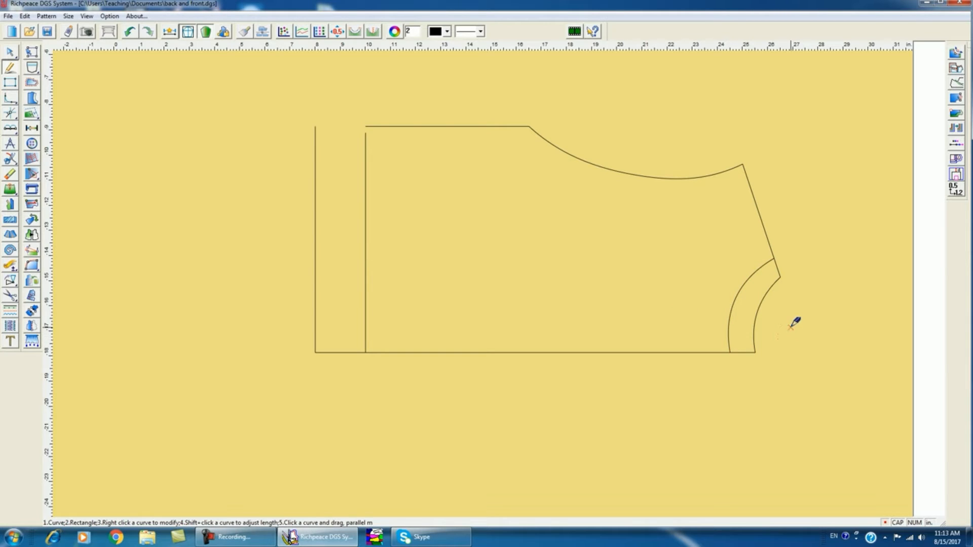
{"action": "left_click_drag", "start_coordinate": [791, 327], "coordinate": [753, 307]}
{"action": "key", "text": "Delete"}
Trim the bodice's lower edge and the shoulder line back to the new neckline.
{"action": "left_click_drag", "start_coordinate": [658, 324], "coordinate": [762, 377]}
{"action": "left_click", "coordinate": [687, 310]}
{"action": "left_click_drag", "start_coordinate": [722, 232], "coordinate": [809, 283]}
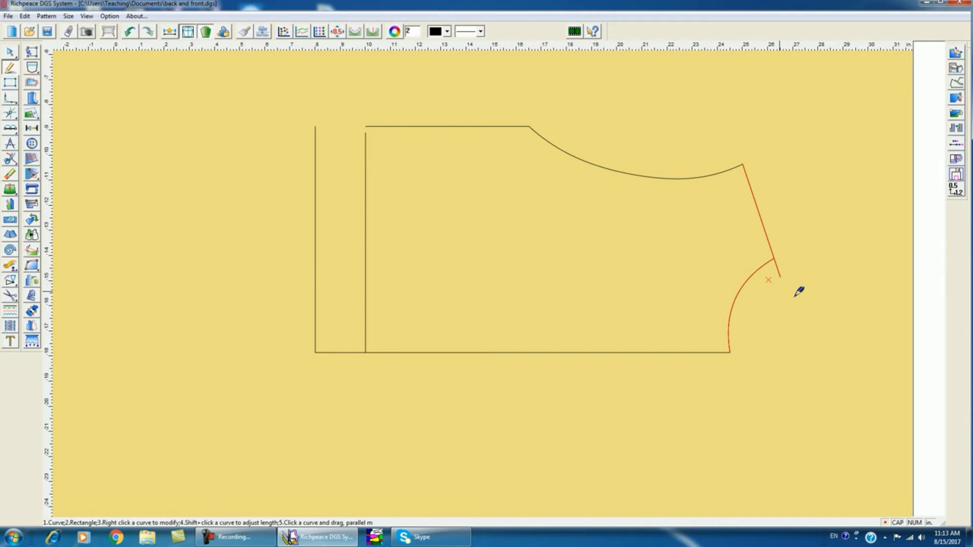
{"action": "right_click", "coordinate": [746, 245]}
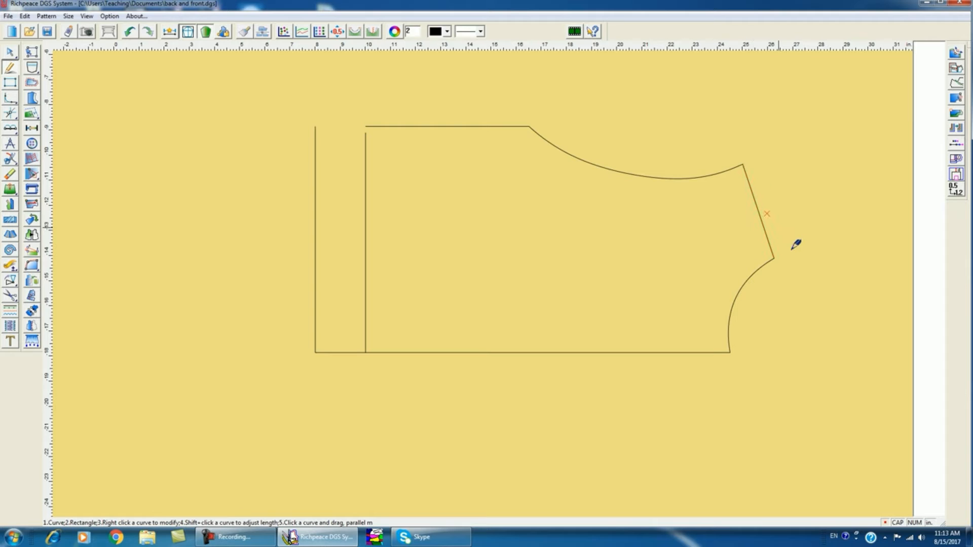
Set the shoulder line's length to 1.25 in, measured from the neckline.
{"action": "left_click", "coordinate": [750, 178], "text": "shift"}
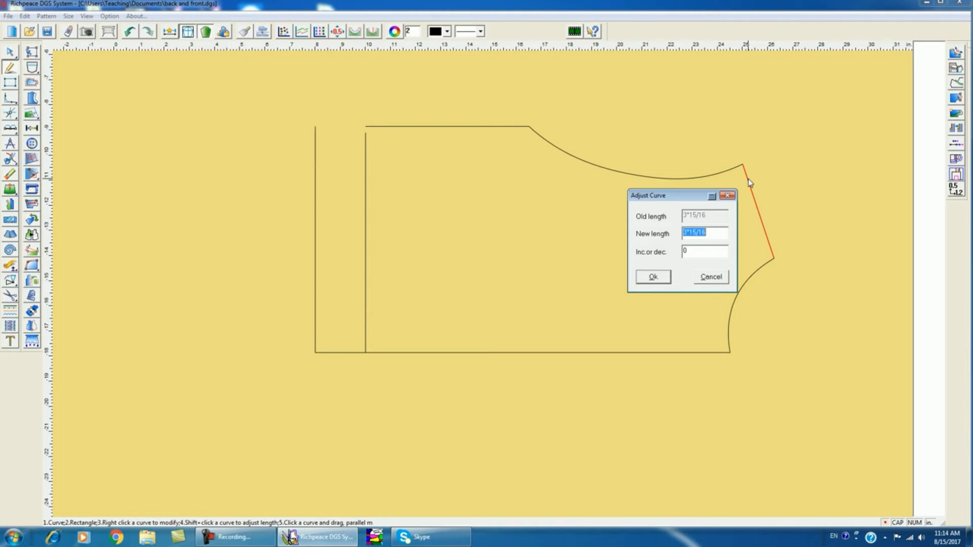
{"action": "type", "text": "1.25"}
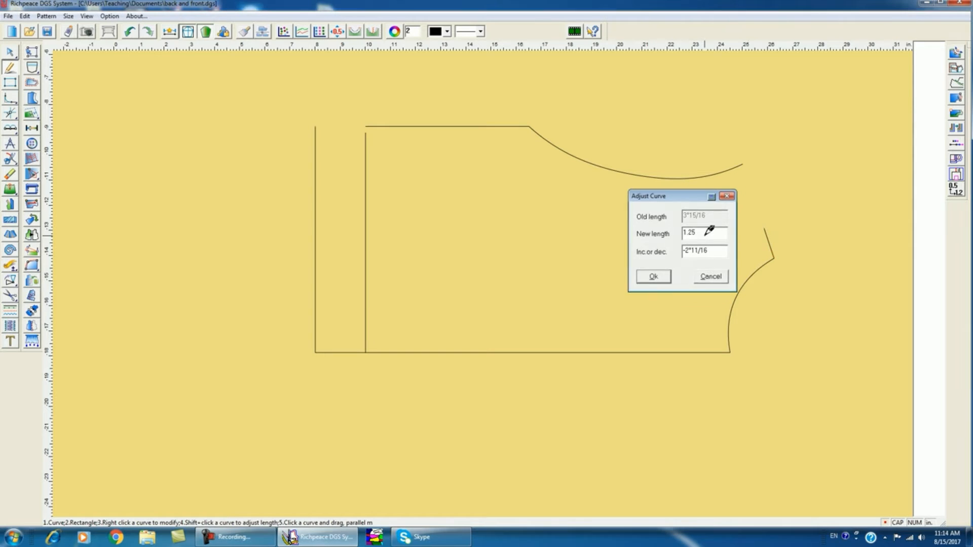
{"action": "key", "text": "Return"}
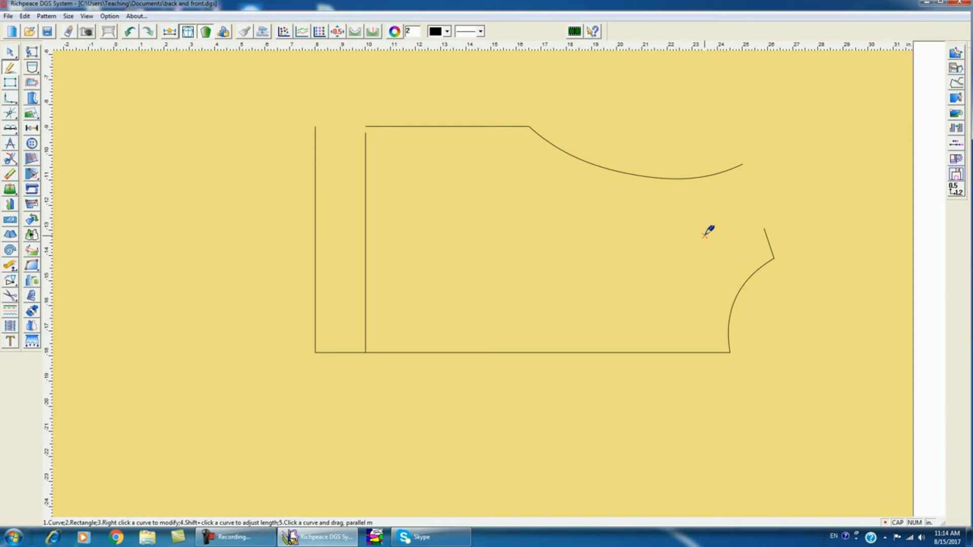
Draw a 9.5 in horizontal line from the shoulder's outer end and place a parallel copy of the 8.75 in vertical line at its end.
{"action": "left_click", "coordinate": [764, 229]}
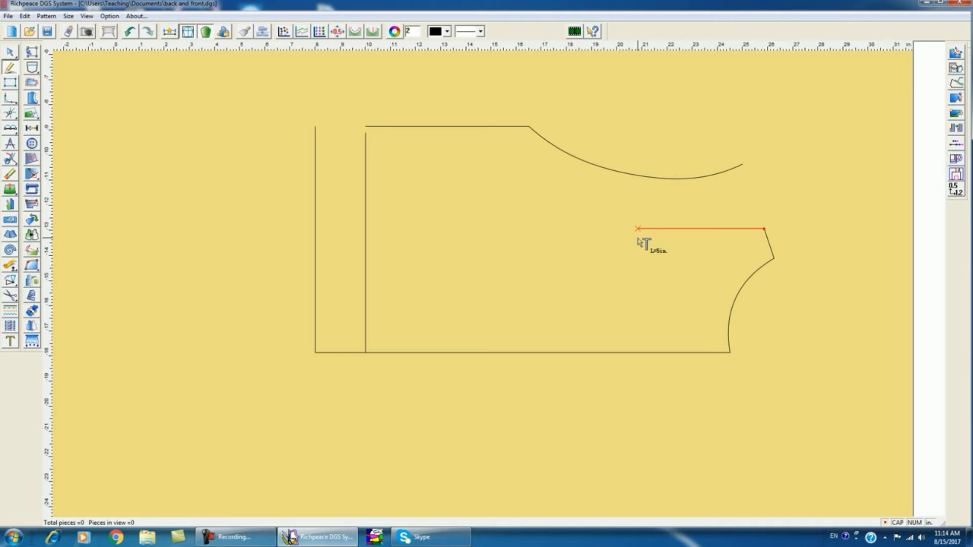
{"action": "type", "text": "9.5"}
{"action": "key", "text": "Return"}
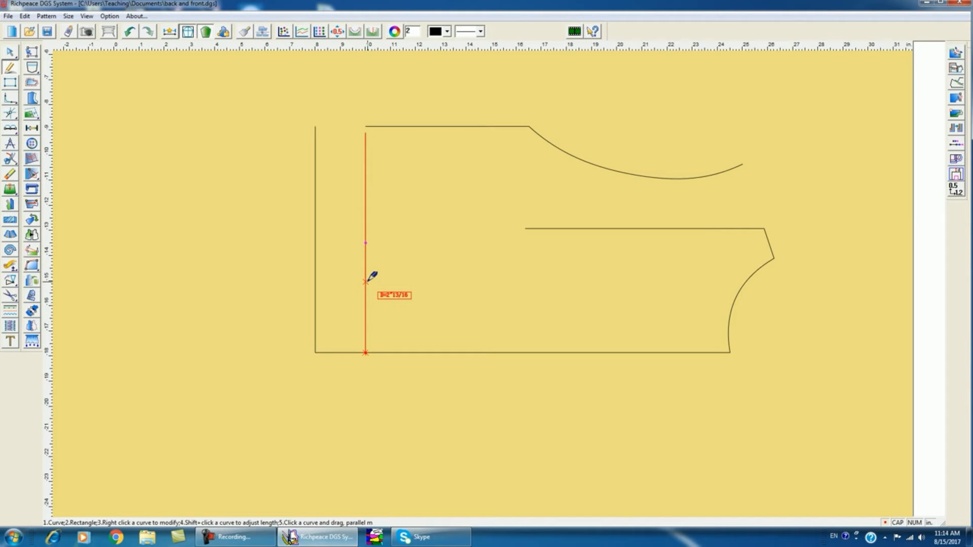
{"action": "left_click_drag", "start_coordinate": [365, 282], "coordinate": [526, 229]}
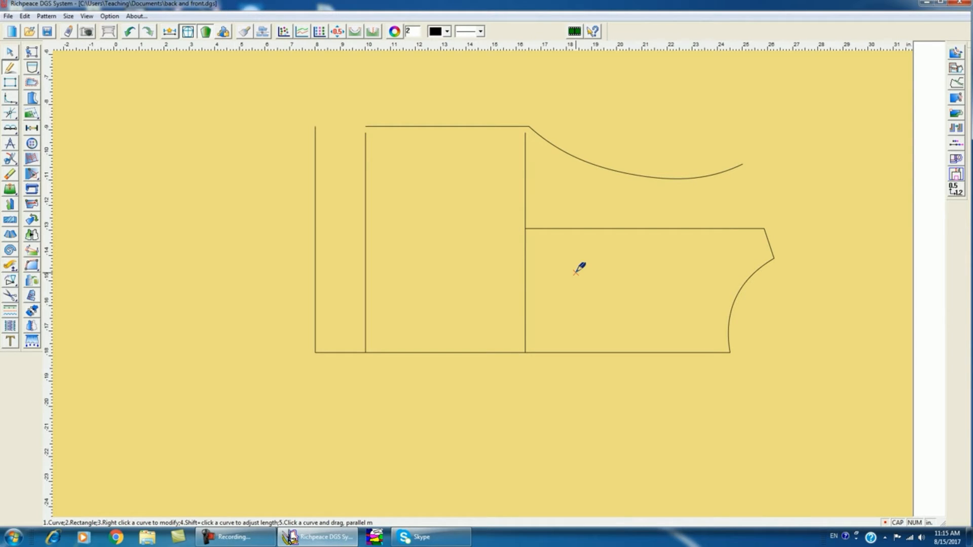
Draw a straight side seam joining the upper ends of the outer hem line and the new vertical line.
{"action": "left_click", "coordinate": [315, 126]}
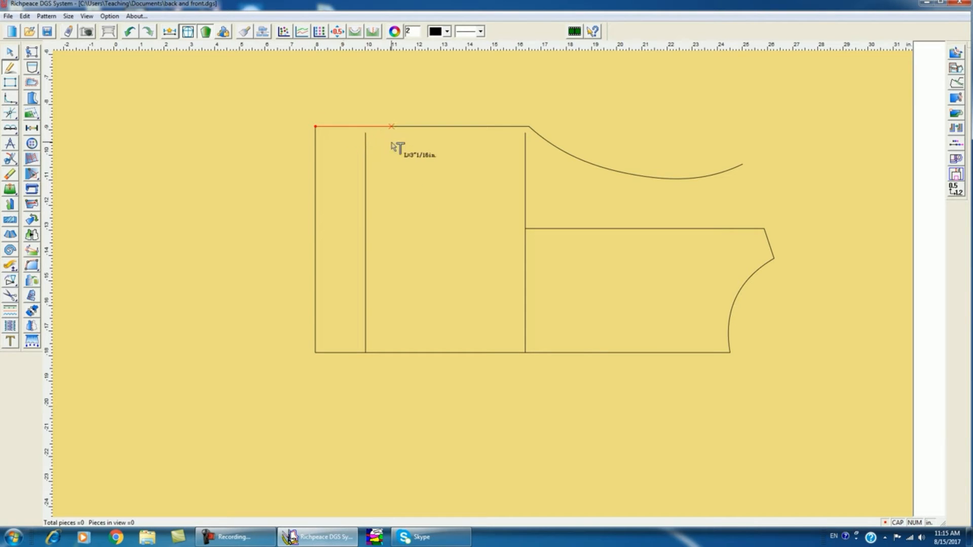
{"action": "left_click", "coordinate": [525, 133]}
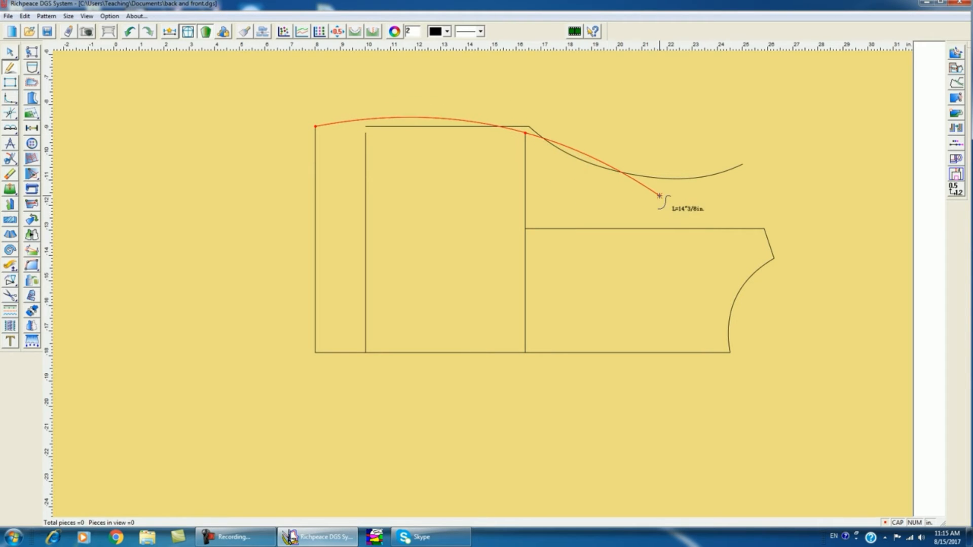
{"action": "right_click", "coordinate": [659, 196]}
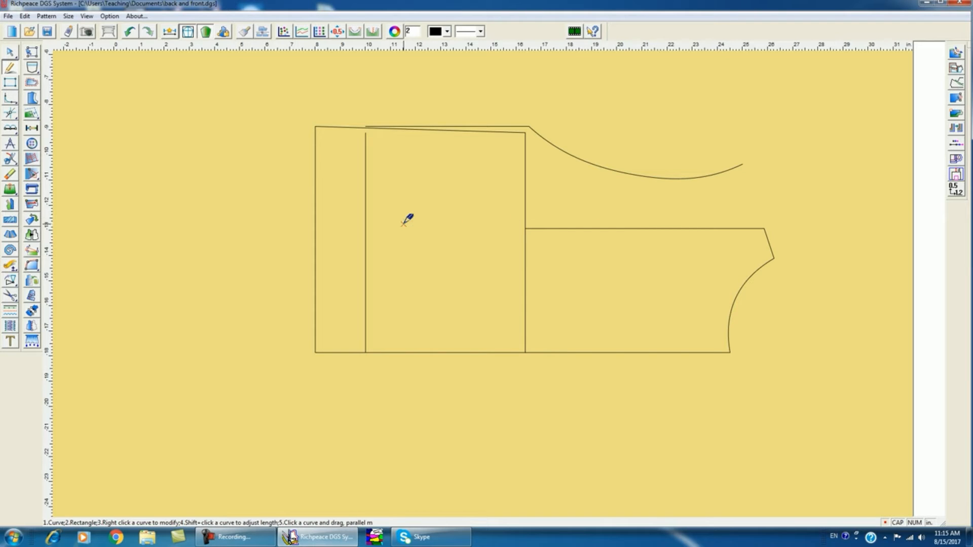
Delete the inner 8.75 in vertical line near the hem, the old armhole curve and the old horizontal side seam.
{"action": "left_click_drag", "start_coordinate": [415, 222], "coordinate": [338, 232]}
{"action": "key", "text": "Delete"}
{"action": "left_click_drag", "start_coordinate": [592, 191], "coordinate": [616, 135]}
{"action": "key", "text": "Delete"}
{"action": "left_click_drag", "start_coordinate": [509, 96], "coordinate": [532, 127]}
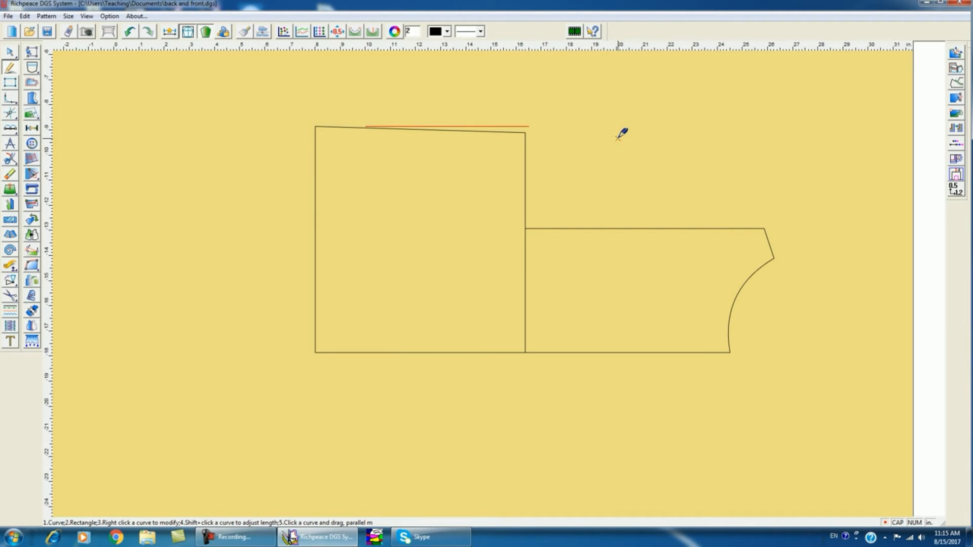
{"action": "key", "text": "Delete"}
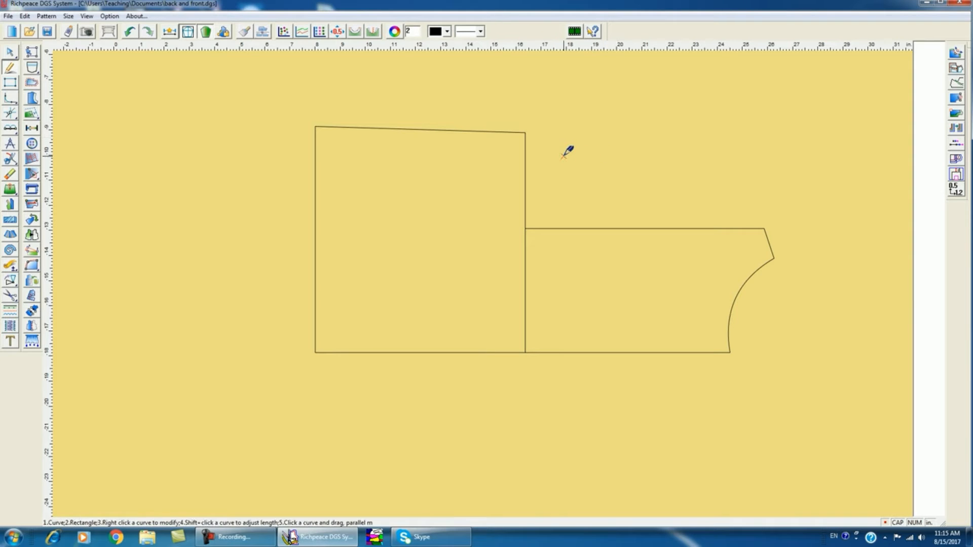
Draw a straight armhole line from the side seam's armhole end to the outer end of the shoulder line.
{"action": "left_click", "coordinate": [525, 132]}
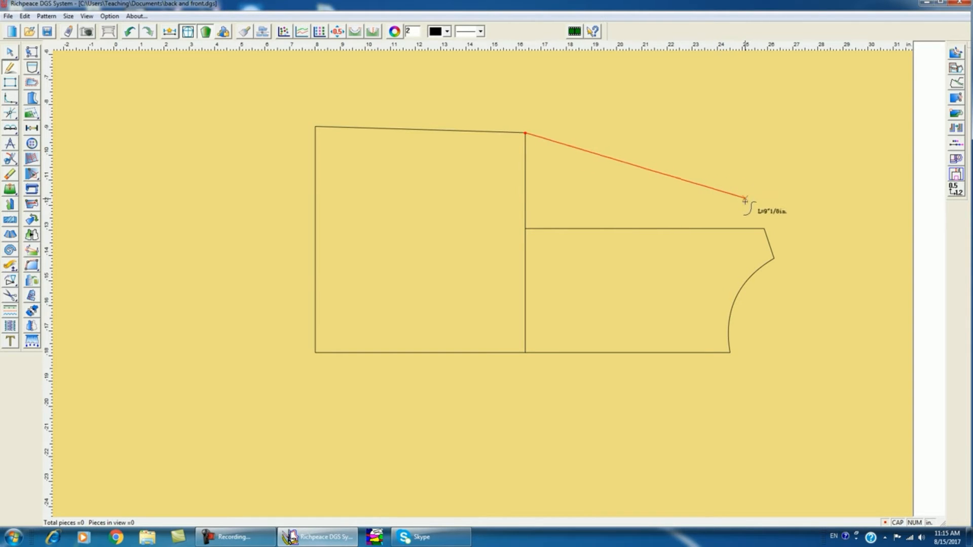
{"action": "left_click", "coordinate": [763, 229]}
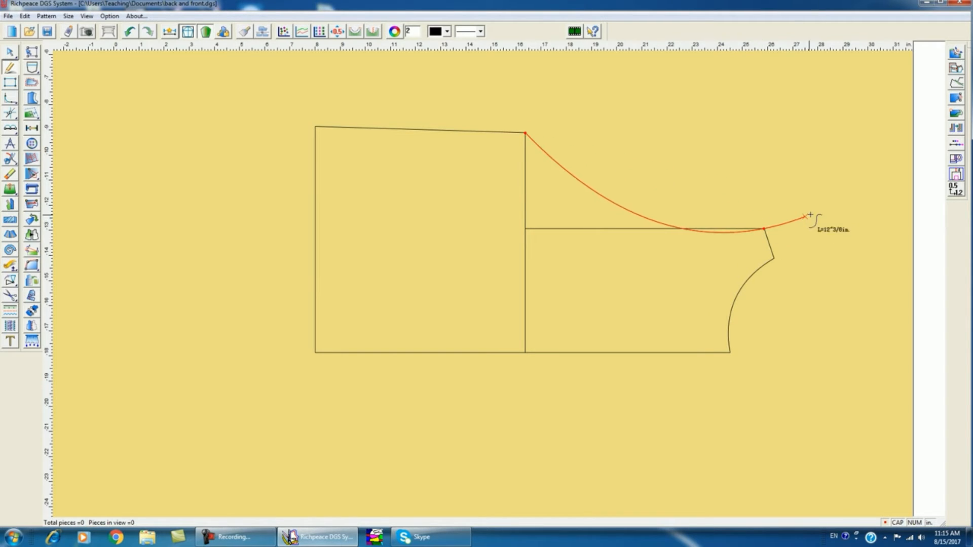
{"action": "right_click", "coordinate": [839, 223]}
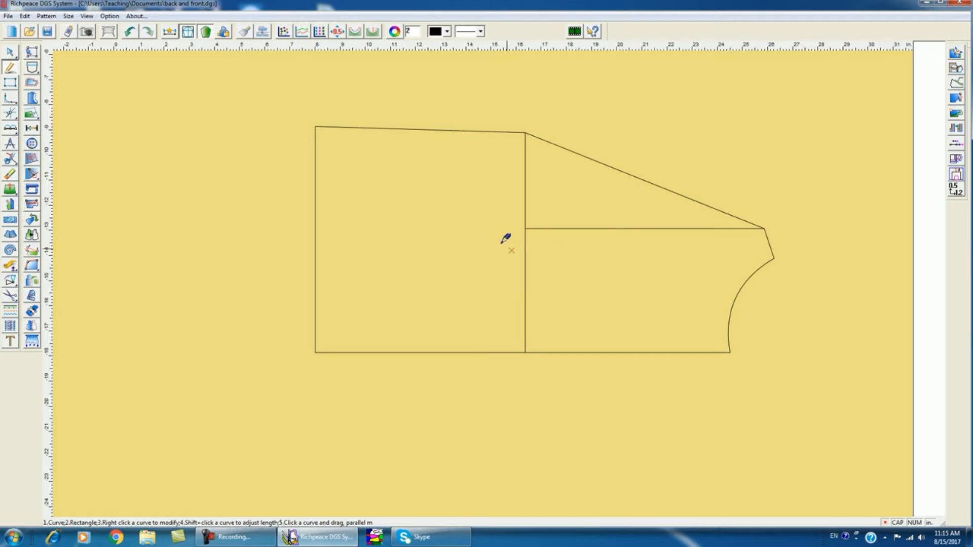
Bend the armhole line inward into a curve with two control points, placing the second on the horizontal construction line.
{"action": "right_click", "coordinate": [633, 176]}
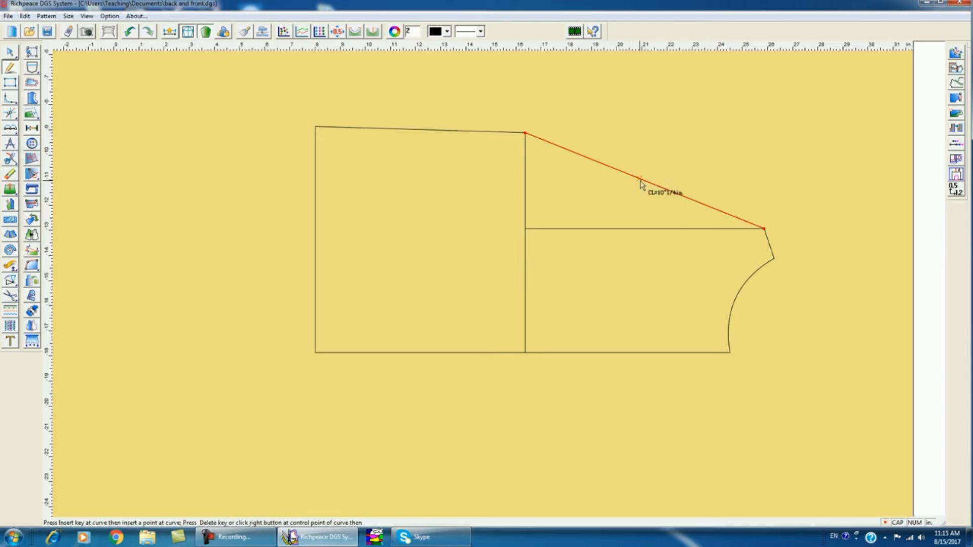
{"action": "left_click_drag", "start_coordinate": [643, 182], "coordinate": [594, 206]}
{"action": "right_click", "coordinate": [594, 205]}
{"action": "left_click", "coordinate": [690, 233]}
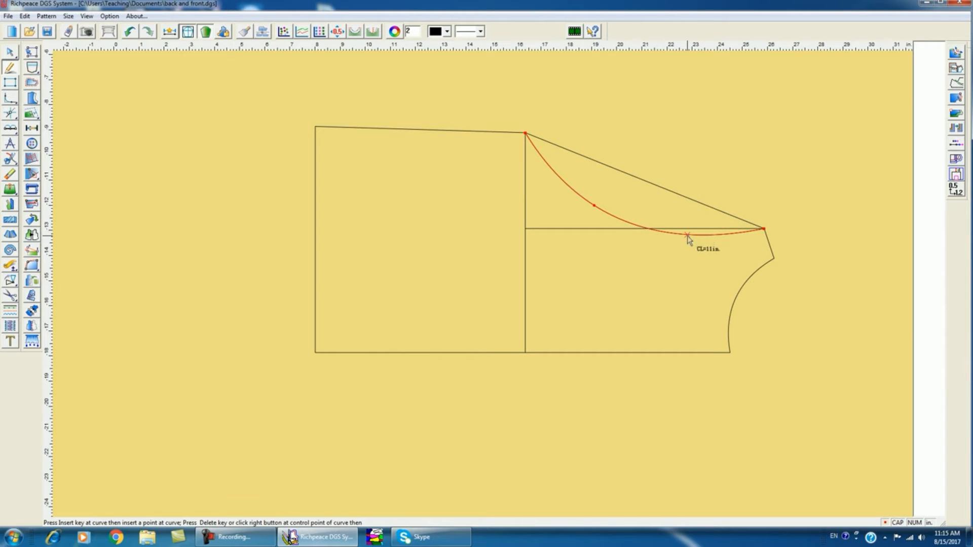
{"action": "left_click_drag", "start_coordinate": [688, 235], "coordinate": [687, 228]}
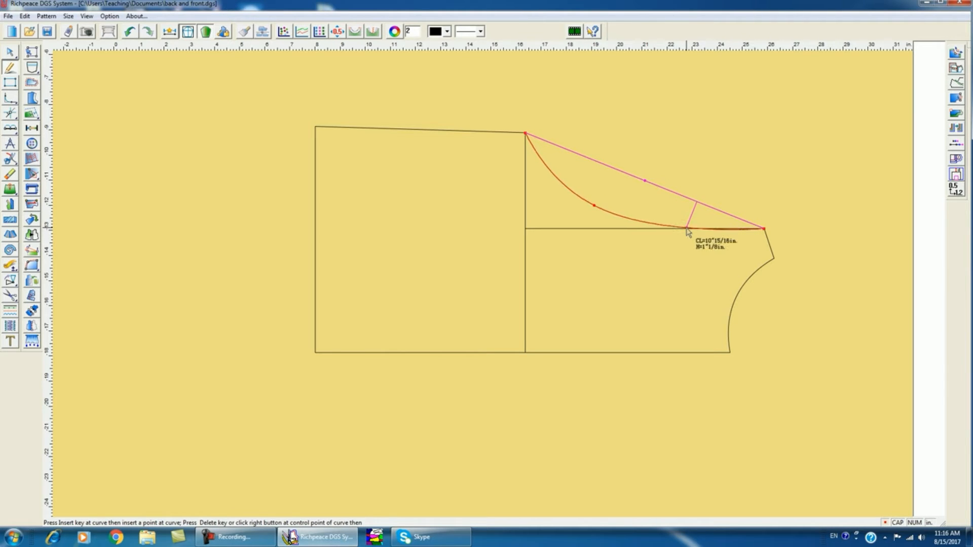
{"action": "left_click", "coordinate": [686, 228]}
Fine-tune both control points to smooth the armhole curve to about 10 15/16 in long, and finish the curve.
{"action": "left_click", "coordinate": [594, 206]}
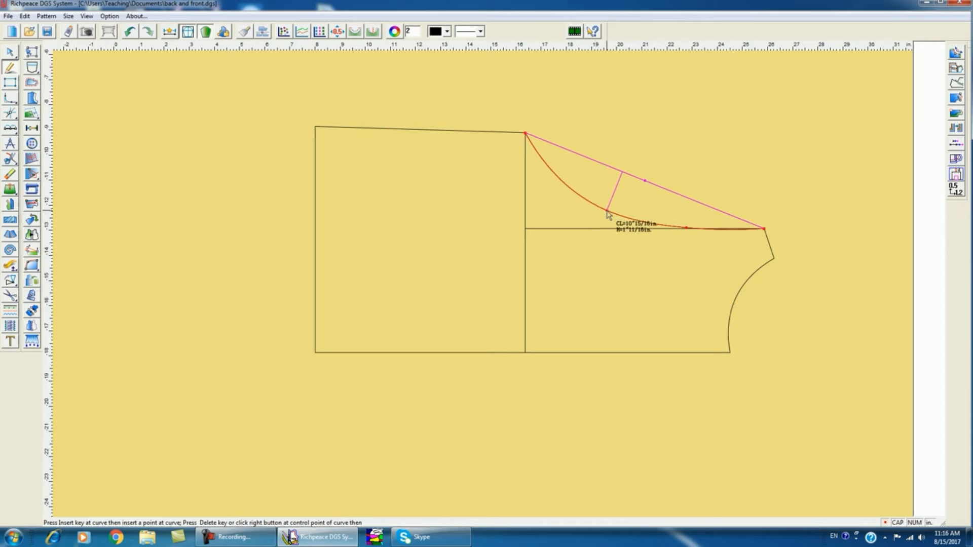
{"action": "left_click", "coordinate": [607, 211]}
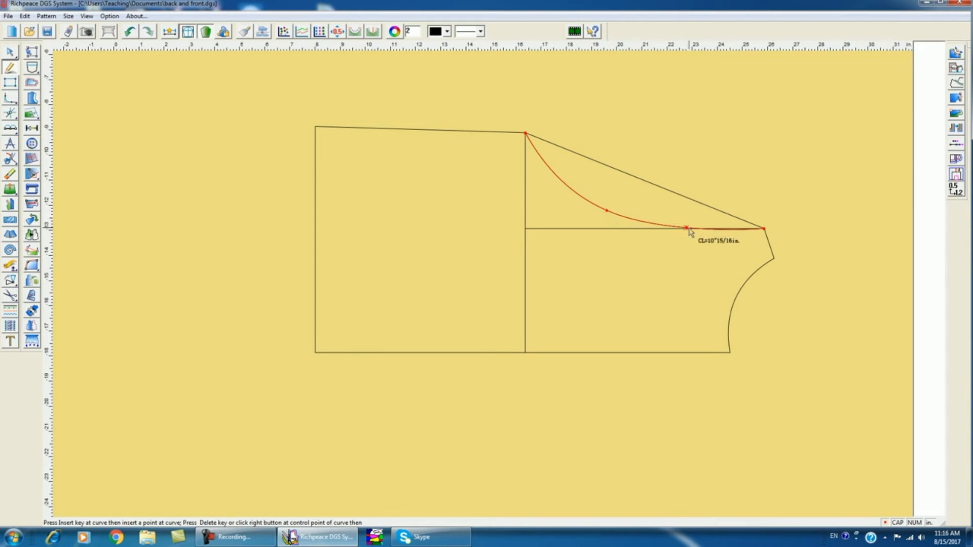
{"action": "left_click", "coordinate": [688, 228]}
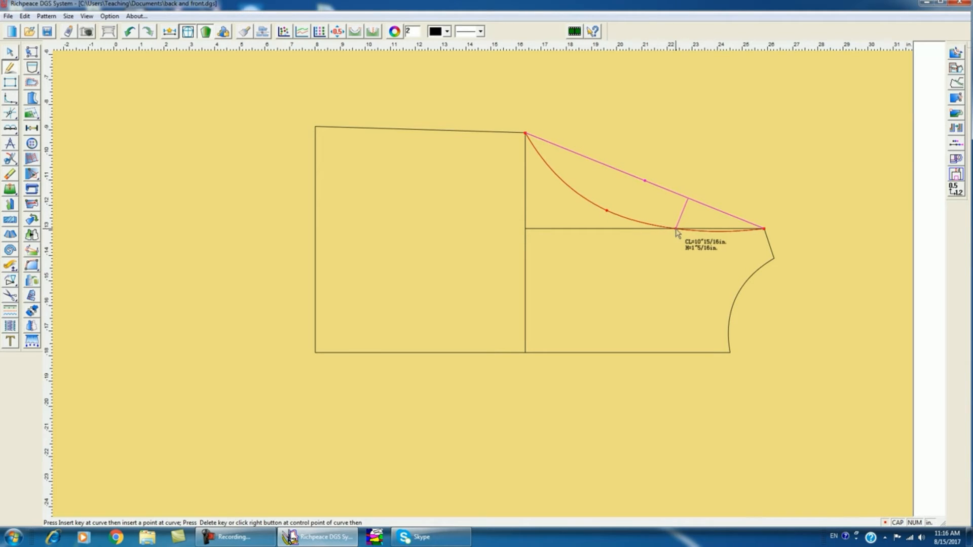
{"action": "left_click", "coordinate": [676, 229]}
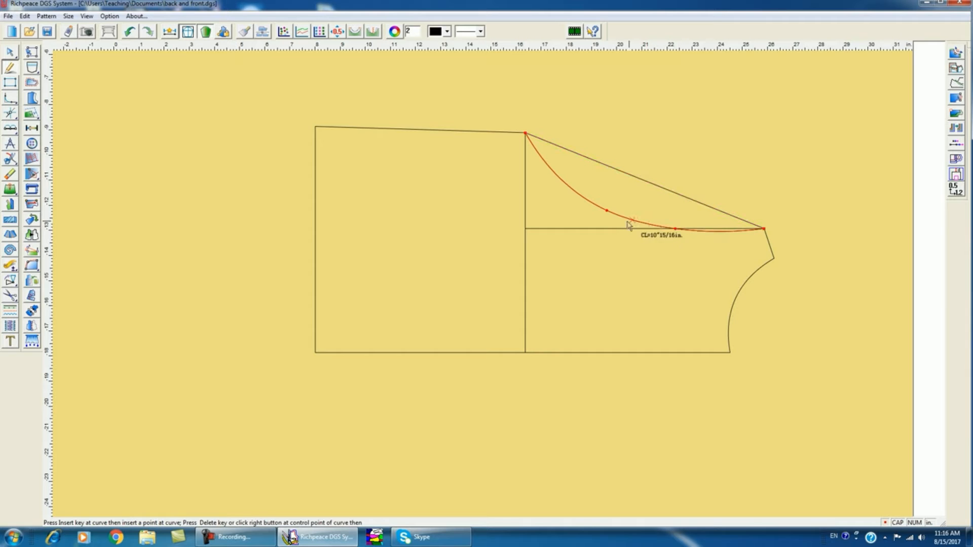
{"action": "left_click", "coordinate": [607, 211]}
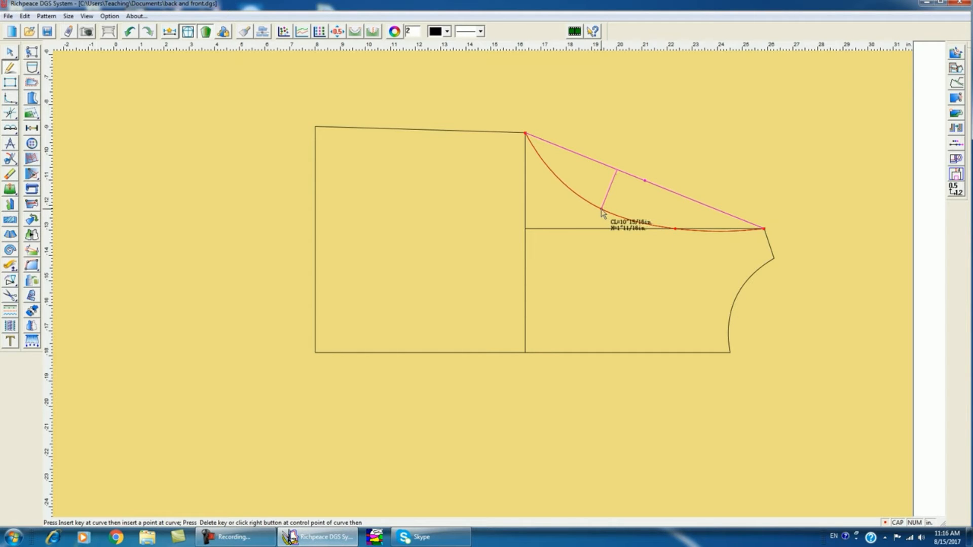
{"action": "left_click", "coordinate": [602, 209]}
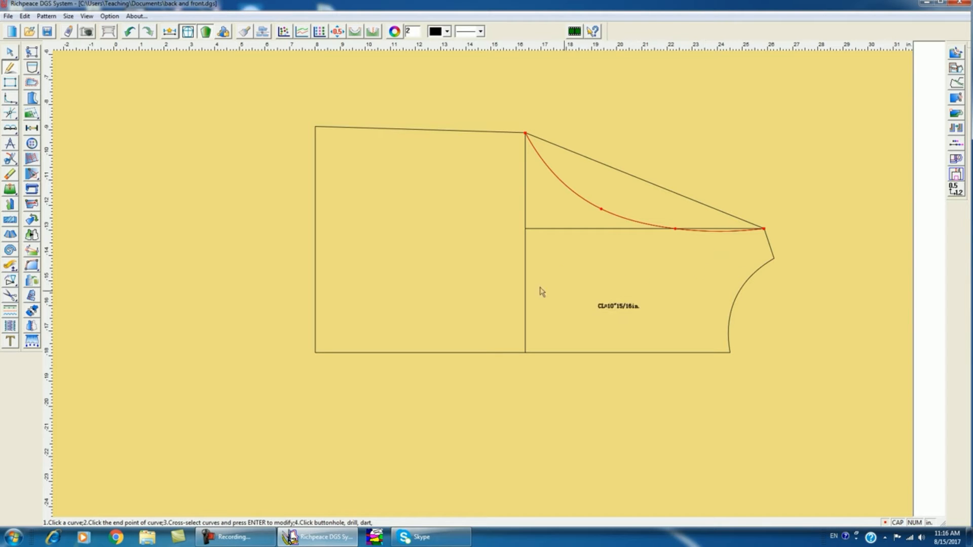
{"action": "right_click", "coordinate": [701, 137]}
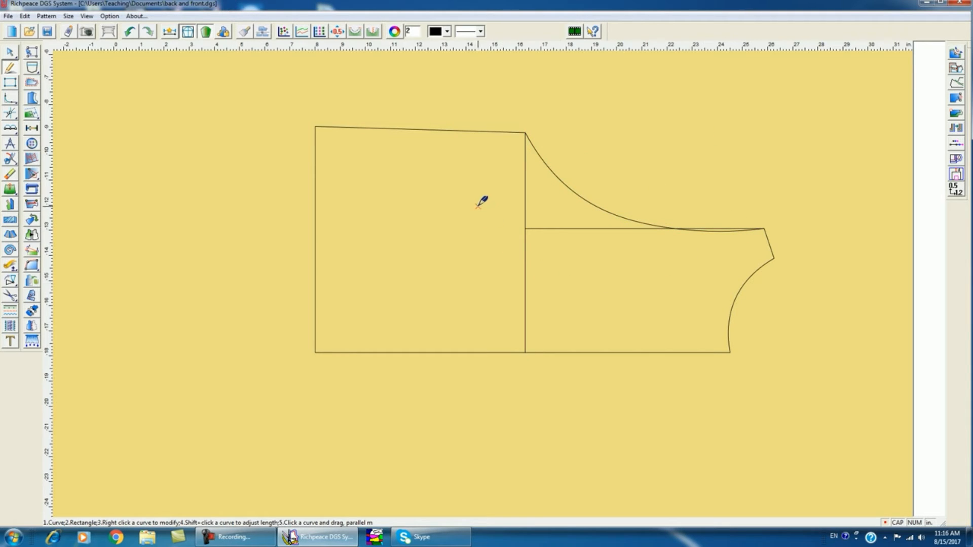
Delete the vertical and horizontal construction lines inside the bodice outline.
{"action": "left_click_drag", "start_coordinate": [479, 205], "coordinate": [545, 263]}
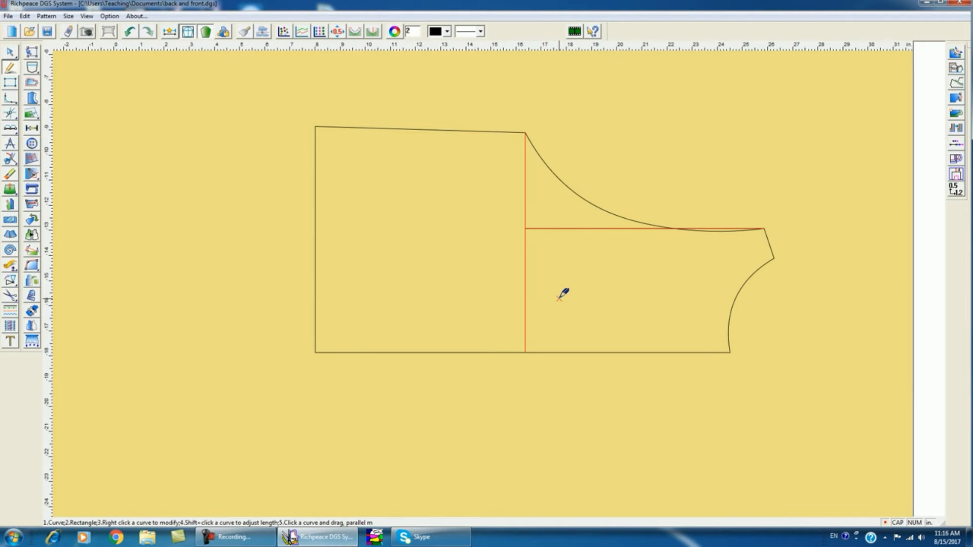
{"action": "key", "text": "Delete"}
{"action": "key", "text": "minus"}
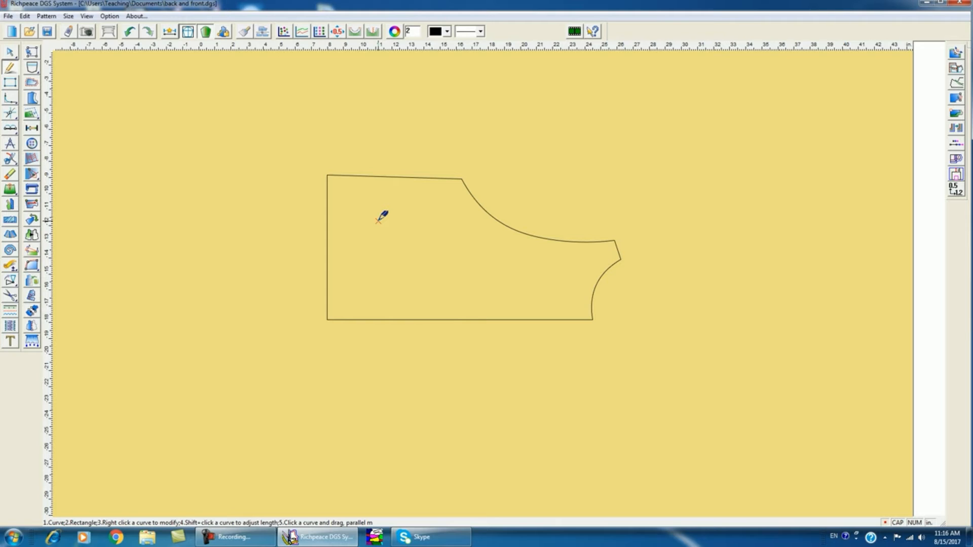
Offset the corner where the hem meets the side seam by 1.5 in horizontally and 0 vertically.
{"action": "right_click", "coordinate": [327, 176]}
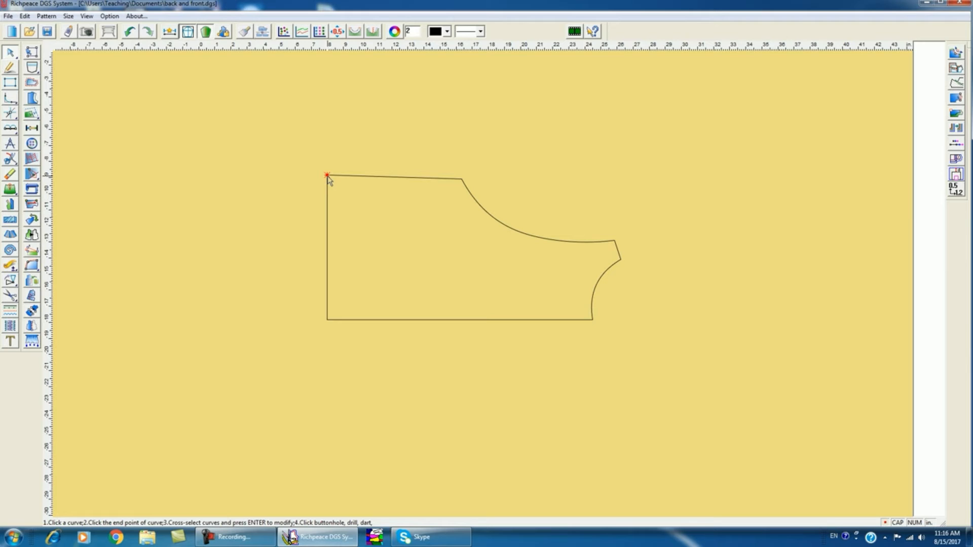
{"action": "left_click", "coordinate": [327, 176]}
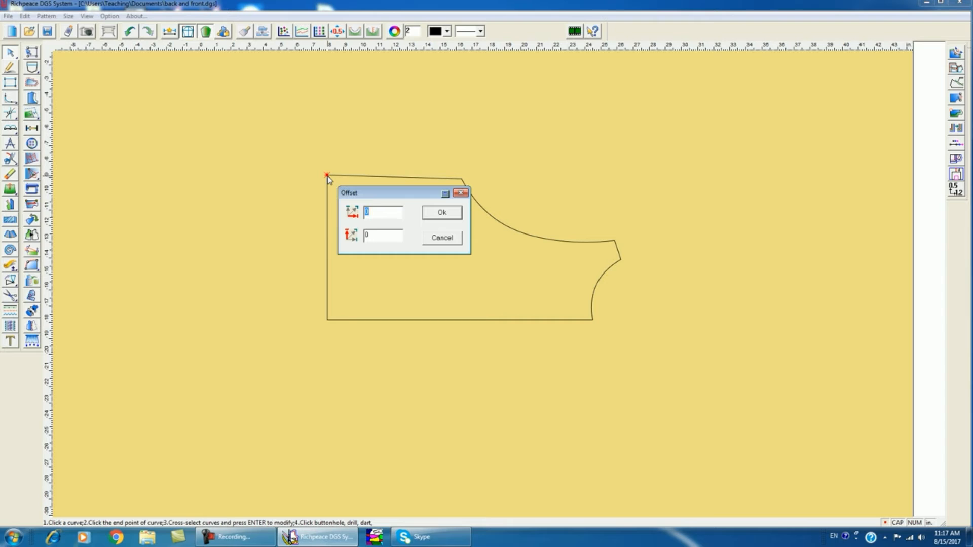
{"action": "type", "text": "1.5"}
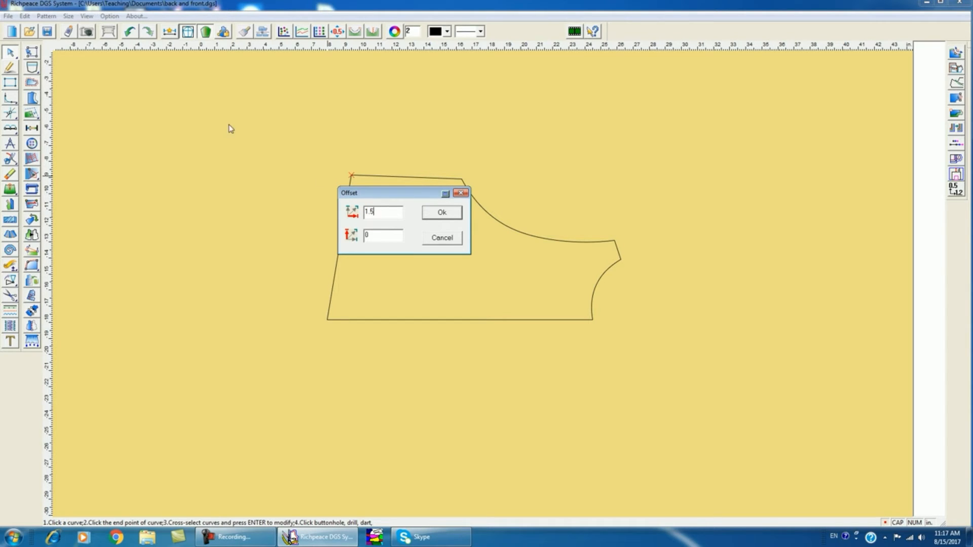
{"action": "left_click_drag", "start_coordinate": [409, 196], "coordinate": [454, 219]}
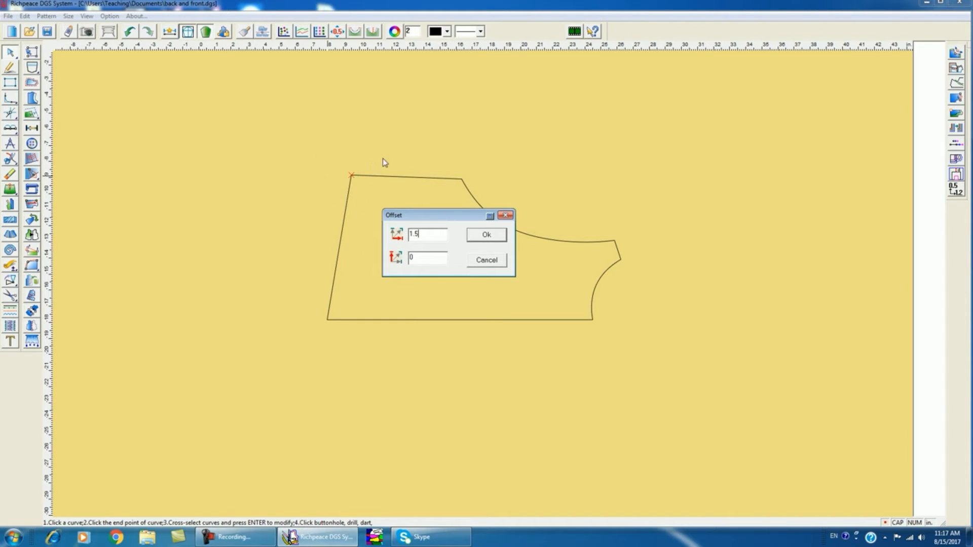
{"action": "left_click", "coordinate": [485, 236]}
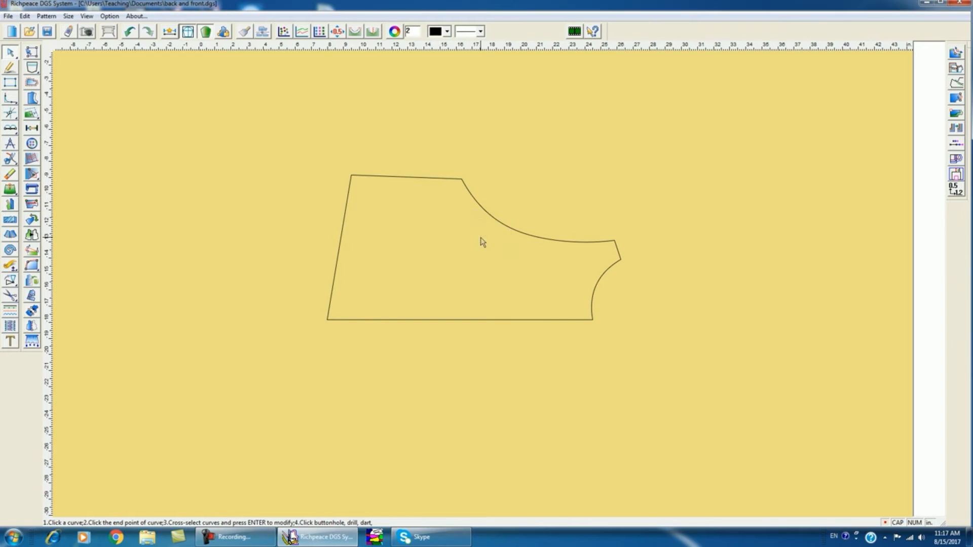
Bend the slanted hem line slightly outward into a curve about 9 1/8 in long.
{"action": "left_click", "coordinate": [340, 247]}
{"action": "left_click_drag", "start_coordinate": [340, 247], "coordinate": [337, 248]}
{"action": "left_click", "coordinate": [335, 245]}
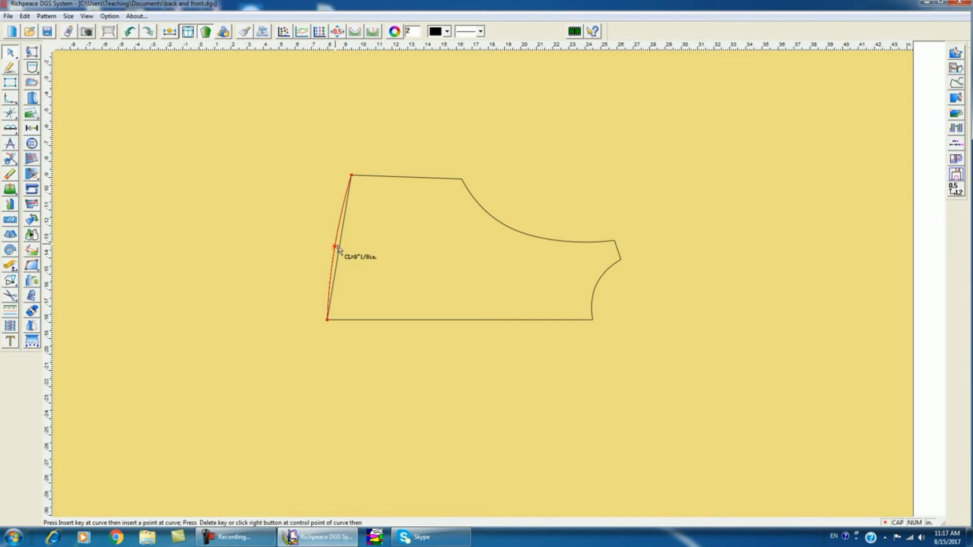
{"action": "left_click", "coordinate": [406, 262]}
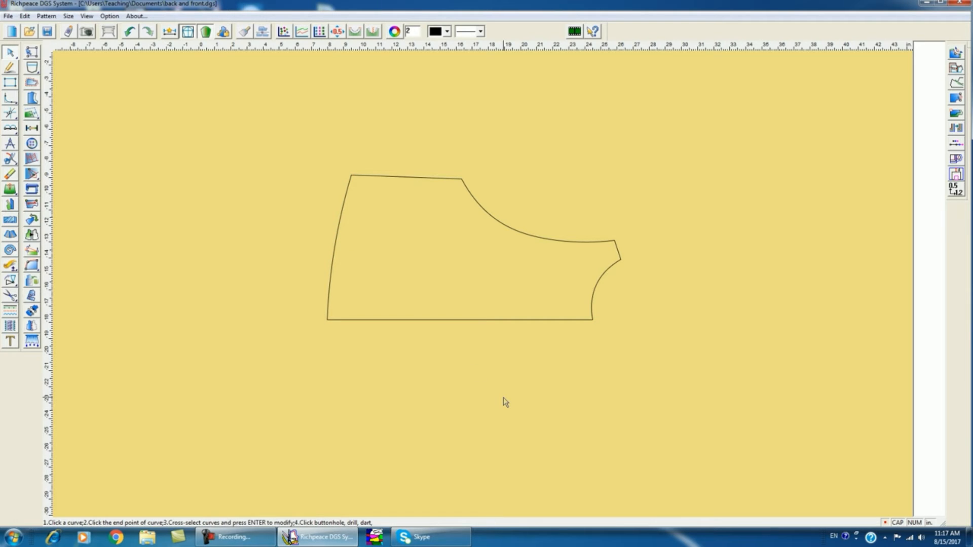
Cut a pattern piece from all the outline lines of the bodice.
{"action": "scroll", "coordinate": [458, 212], "scroll_direction": "down", "scroll_amount": 1}
{"action": "scroll", "coordinate": [481, 258], "scroll_direction": "up", "scroll_amount": 1}
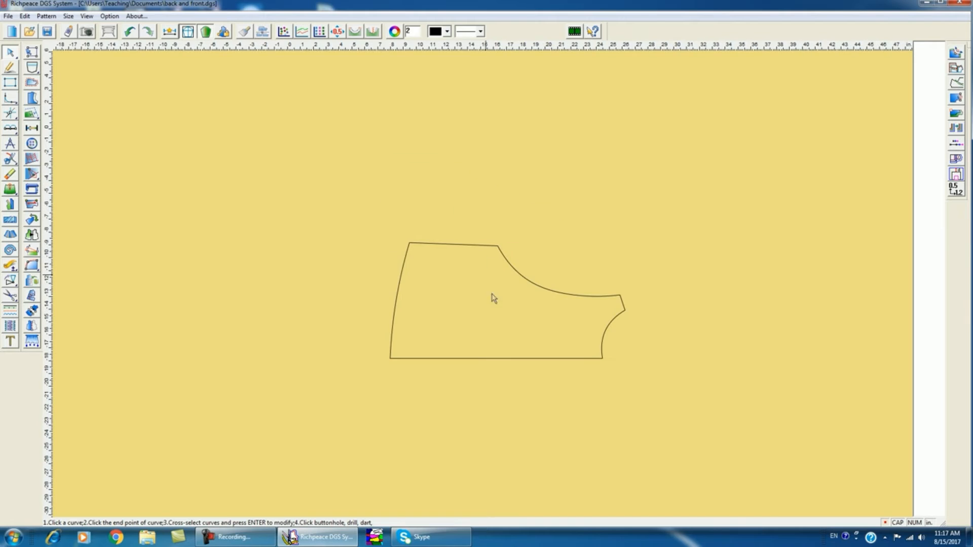
{"action": "scroll", "coordinate": [484, 285], "scroll_direction": "down", "scroll_amount": 1}
{"action": "scroll", "coordinate": [481, 279], "scroll_direction": "down", "scroll_amount": 1}
{"action": "scroll", "coordinate": [477, 268], "scroll_direction": "up", "scroll_amount": 2}
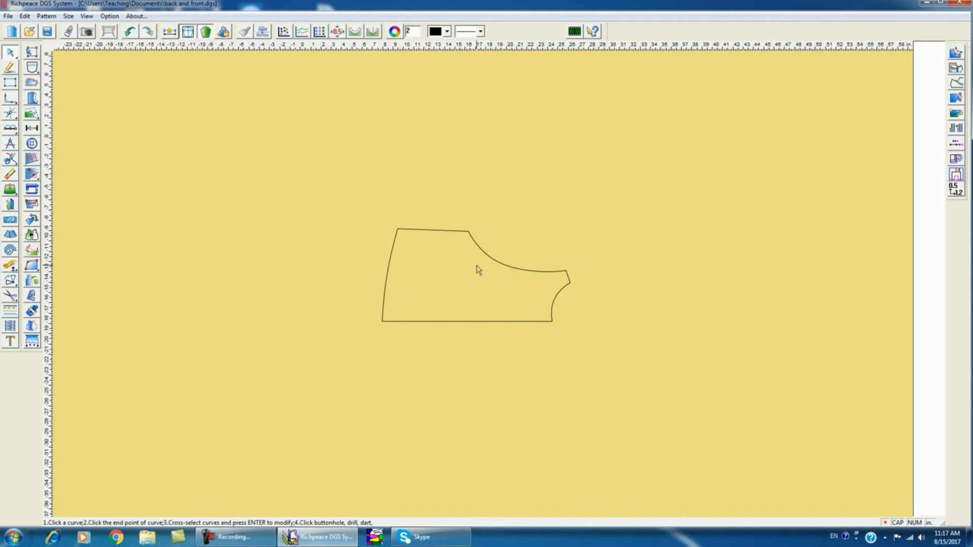
{"action": "scroll", "coordinate": [479, 280], "scroll_direction": "down", "scroll_amount": 1}
{"action": "scroll", "coordinate": [482, 284], "scroll_direction": "up", "scroll_amount": 1}
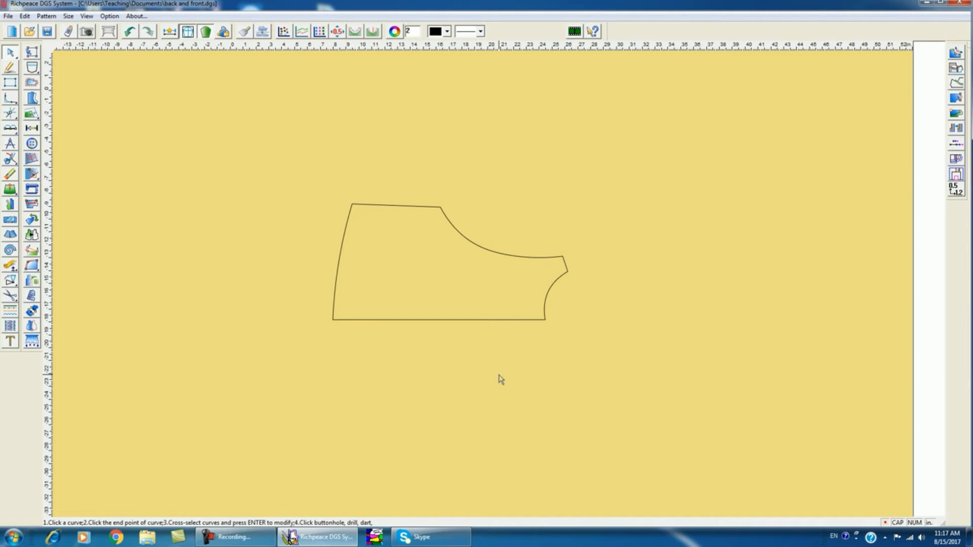
{"action": "key", "text": "w"}
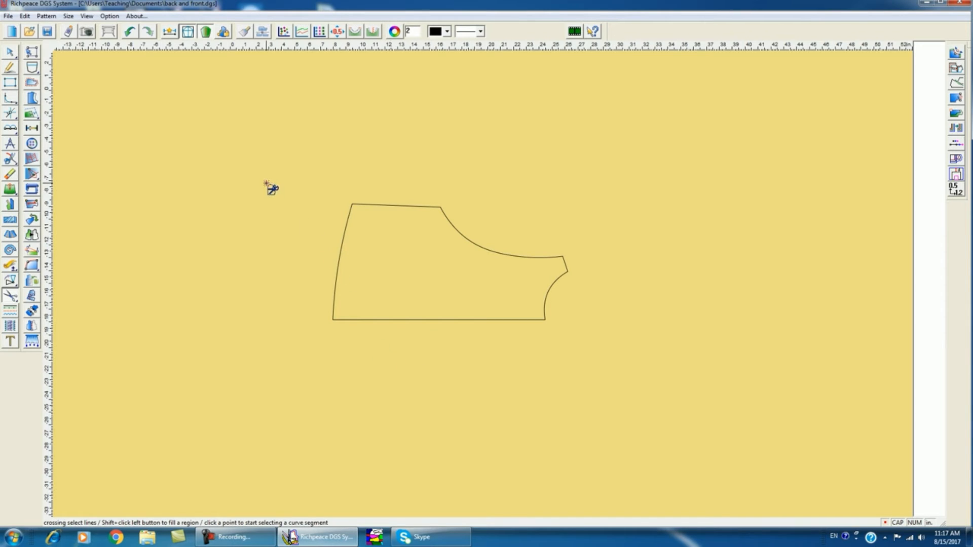
{"action": "left_click_drag", "start_coordinate": [274, 181], "coordinate": [614, 343]}
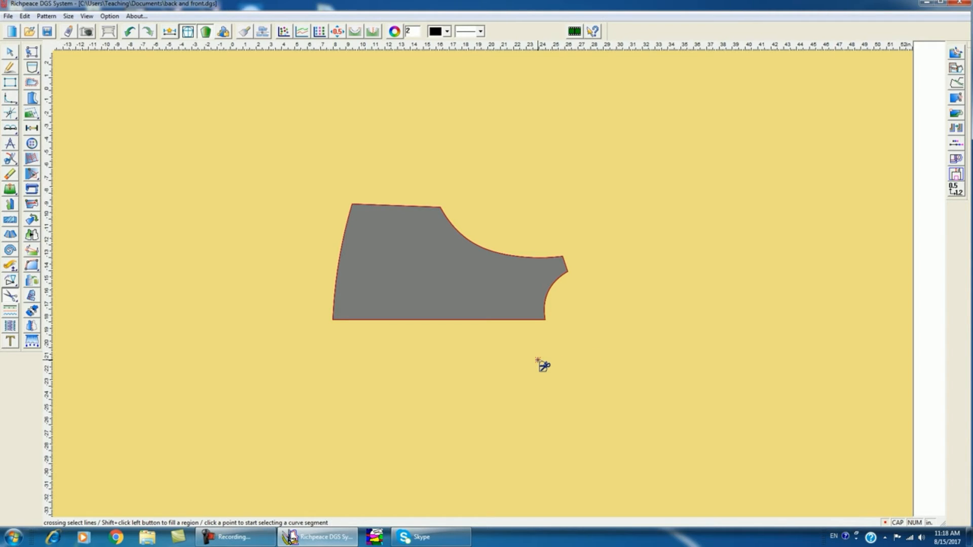
{"action": "left_click", "coordinate": [494, 345], "text": "shift"}
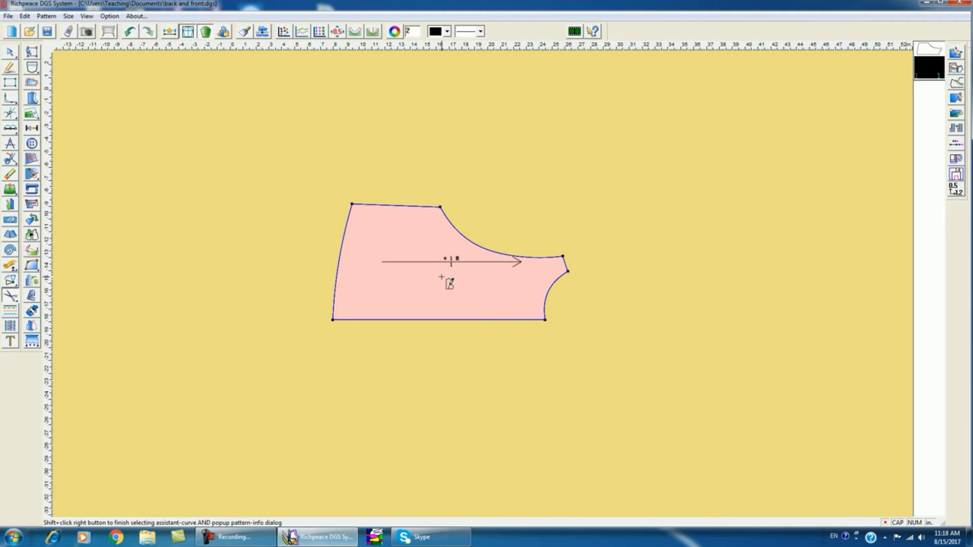
Move the new pattern piece clear of the original outline and place it beside the neckline and shoulder end.
{"action": "left_click_drag", "start_coordinate": [442, 277], "coordinate": [713, 273]}
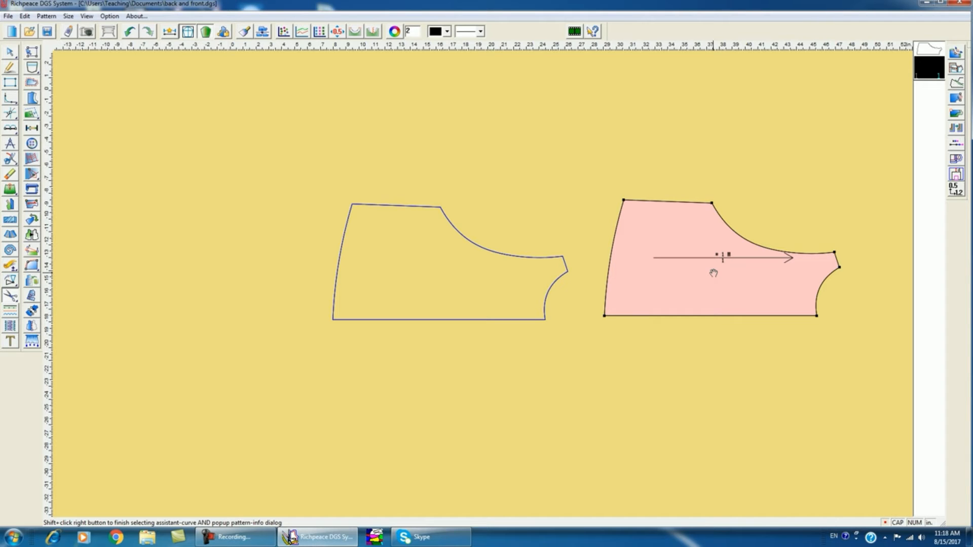
{"action": "mouse_move", "coordinate": [713, 273]}
{"action": "left_mouse_down"}
{"action": "mouse_move", "coordinate": [697, 215]}
{"action": "mouse_move", "coordinate": [733, 225]}
{"action": "mouse_move", "coordinate": [752, 346]}
{"action": "mouse_move", "coordinate": [740, 240]}
{"action": "mouse_move", "coordinate": [706, 283]}
{"action": "left_mouse_up"}
{"action": "left_click", "coordinate": [706, 282]}
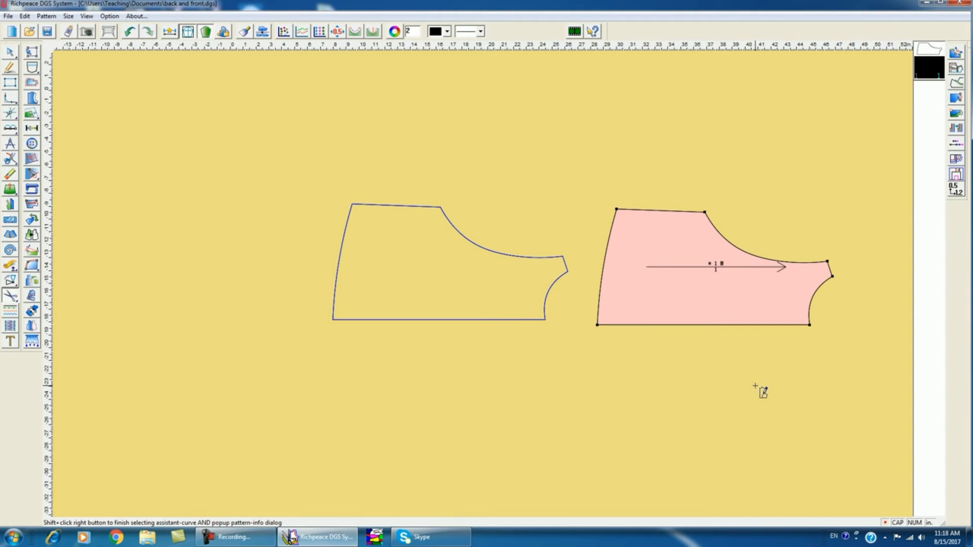
Mirror the pattern piece about its long straight centre edge with the first symmetry type, keeping start and end notches and the grainline on the axis.
{"action": "scroll", "coordinate": [755, 384], "scroll_direction": "up", "scroll_amount": 1}
{"action": "scroll", "coordinate": [455, 209], "scroll_direction": "down", "scroll_amount": 2}
{"action": "scroll", "coordinate": [472, 279], "scroll_direction": "up", "scroll_amount": 2}
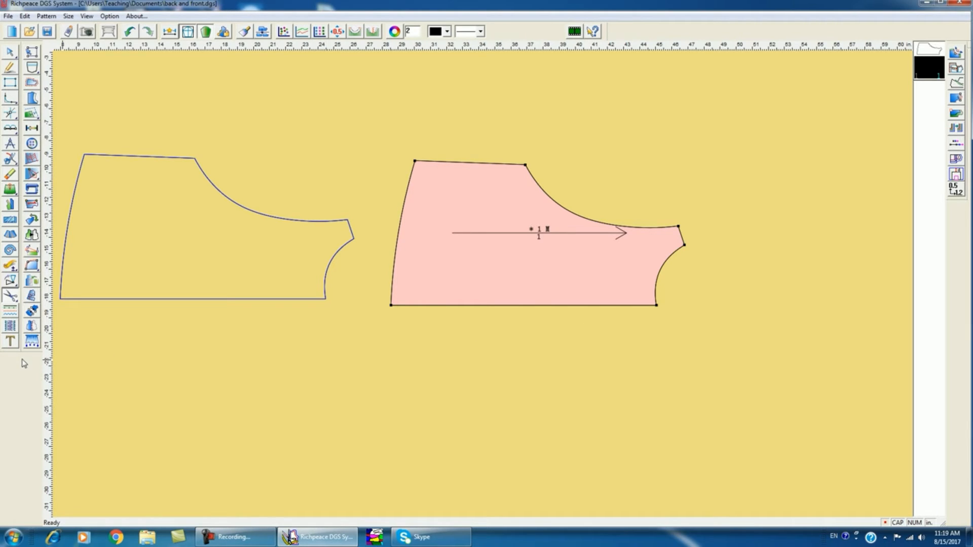
{"action": "left_click", "coordinate": [10, 51]}
{"action": "left_click", "coordinate": [33, 327]}
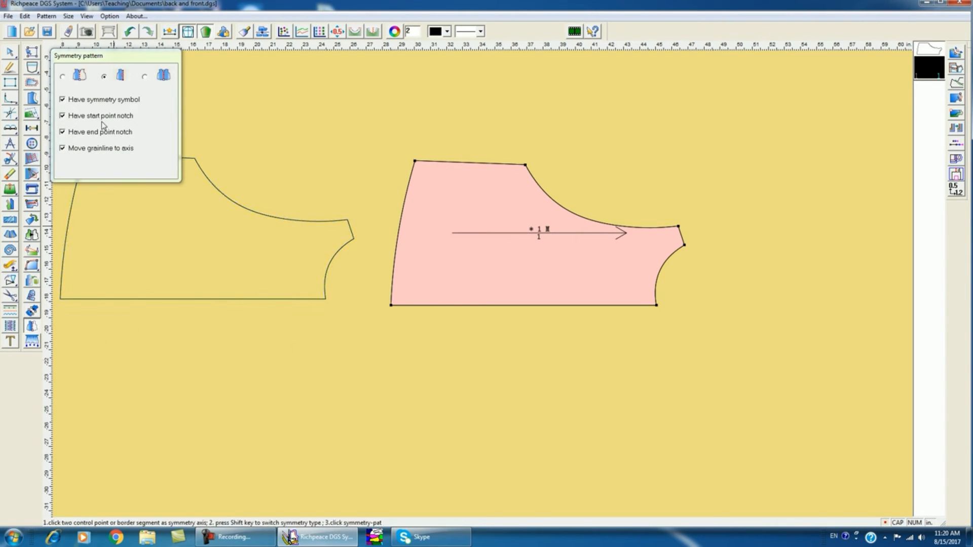
{"action": "left_click_drag", "start_coordinate": [128, 56], "coordinate": [309, 107]}
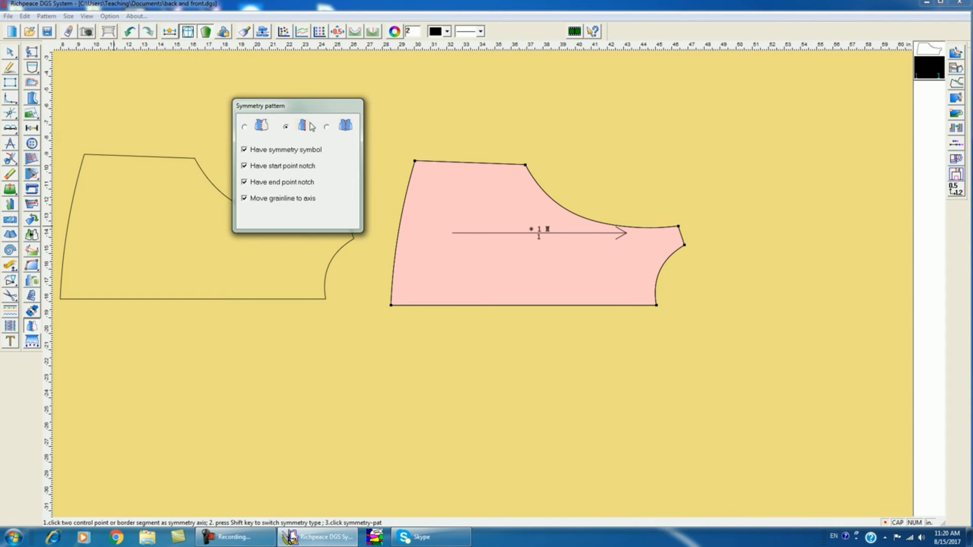
{"action": "left_click", "coordinate": [245, 127]}
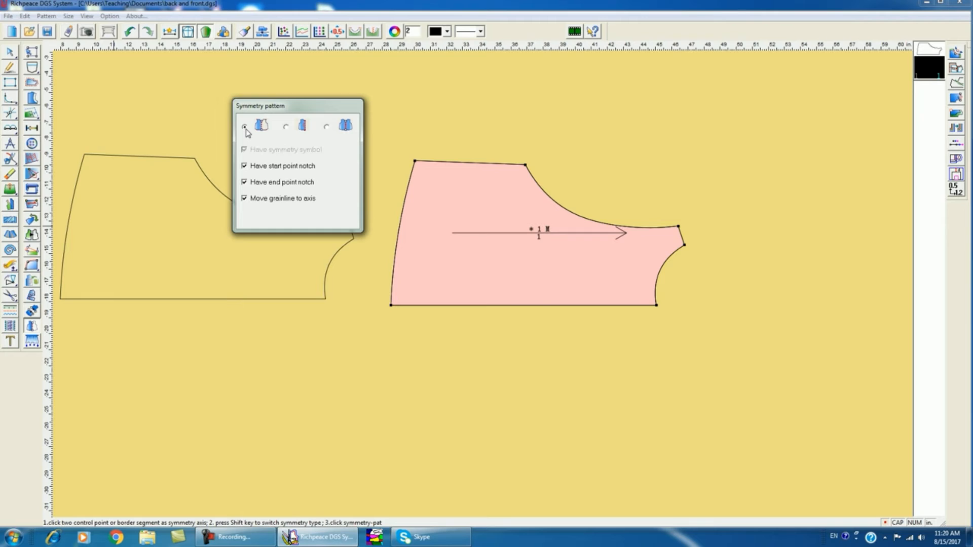
{"action": "left_click", "coordinate": [516, 305]}
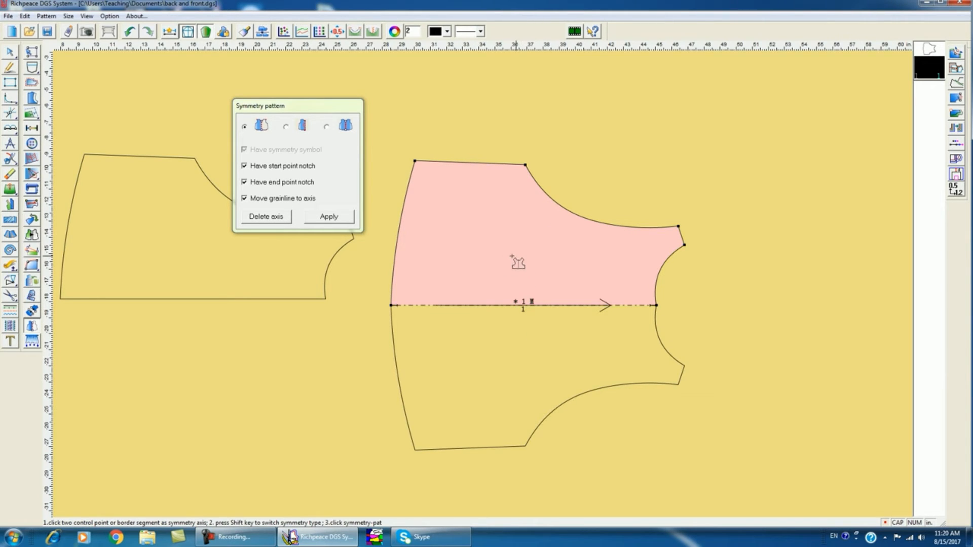
Try to reshape the mirrored piece by moving the corner between the curved hem and the side seam, and undo the move.
{"action": "right_click", "coordinate": [478, 310]}
{"action": "left_click", "coordinate": [496, 321]}
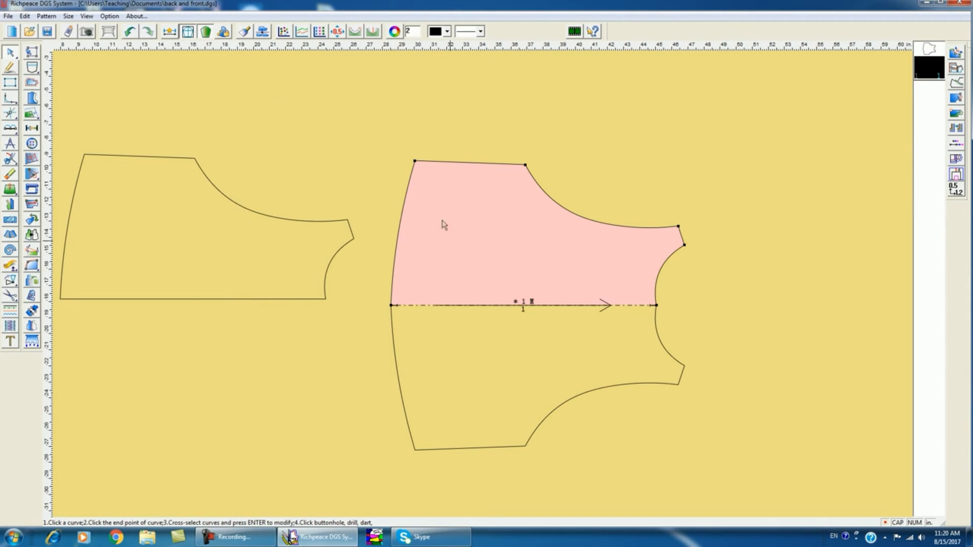
{"action": "left_click", "coordinate": [415, 162]}
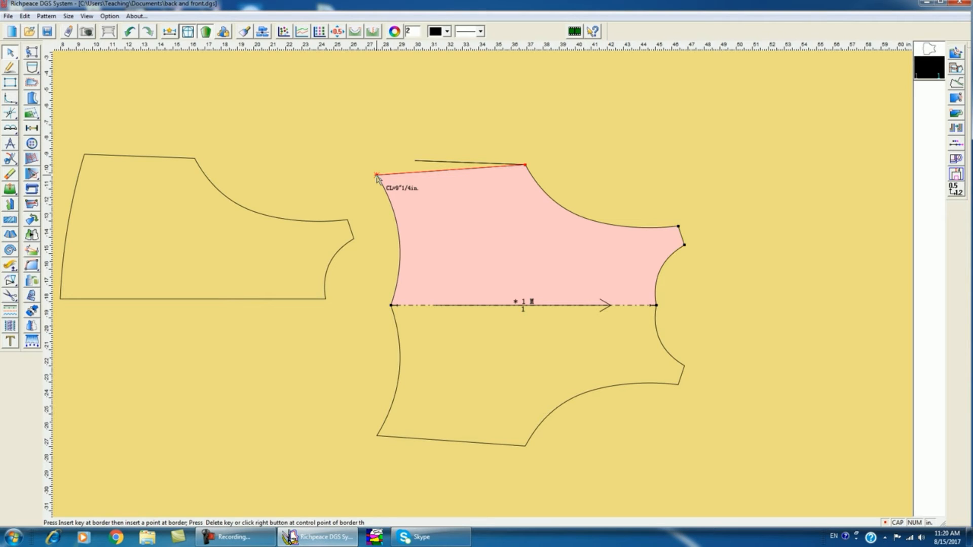
{"action": "key", "text": "ctrl+z"}
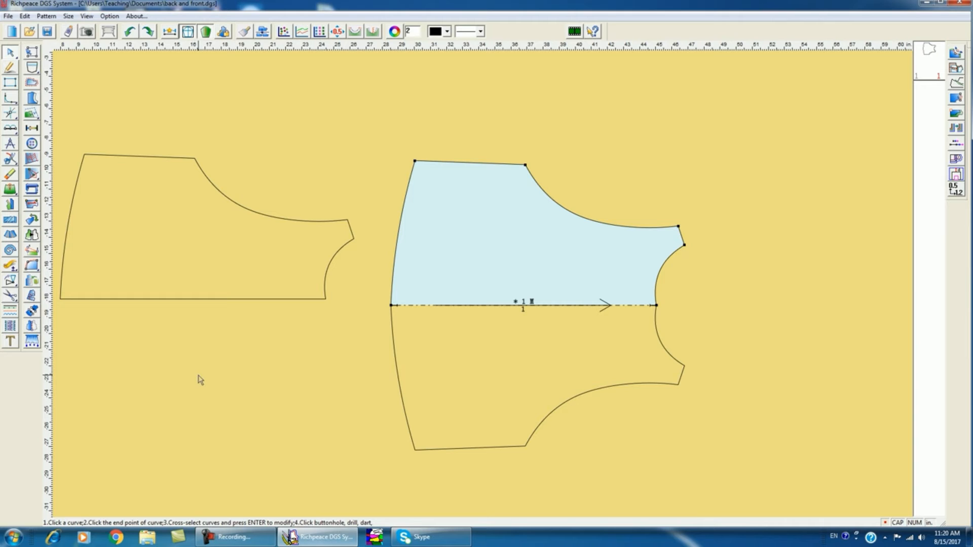
Undo the mirroring and apply the second symmetry type about the long centre edge, with symmetry symbol and both notches, switching off grainline movement to the axis.
{"action": "key", "text": "ctrl+z"}
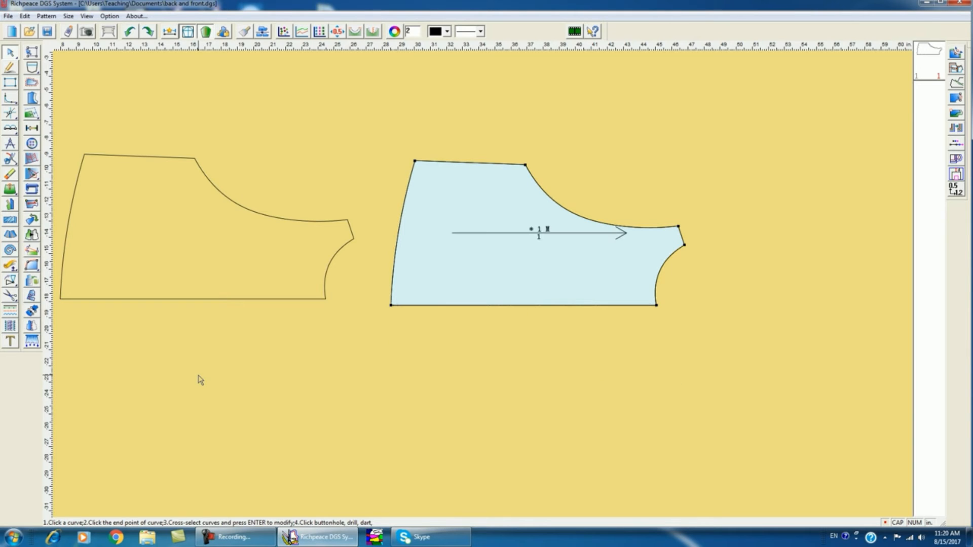
{"action": "left_click", "coordinate": [33, 326]}
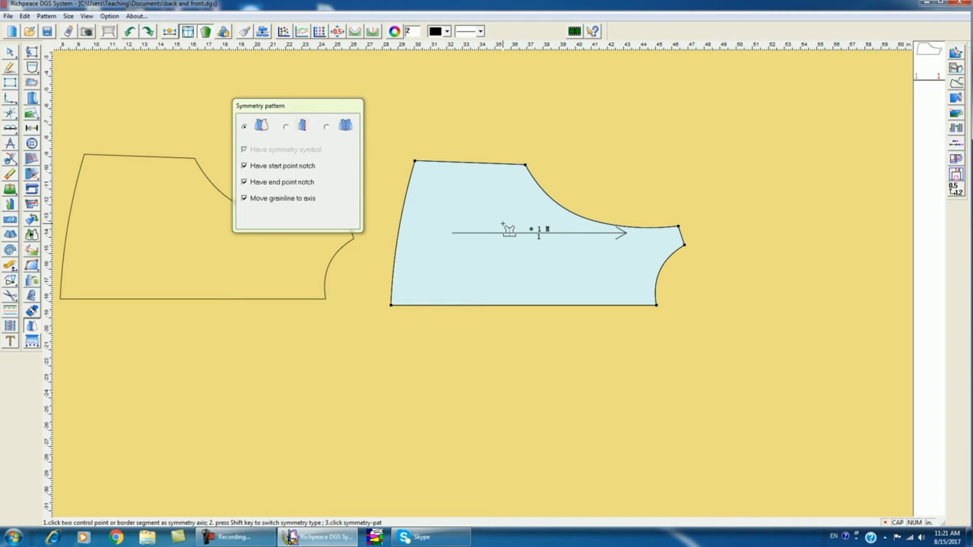
{"action": "left_click", "coordinate": [286, 127]}
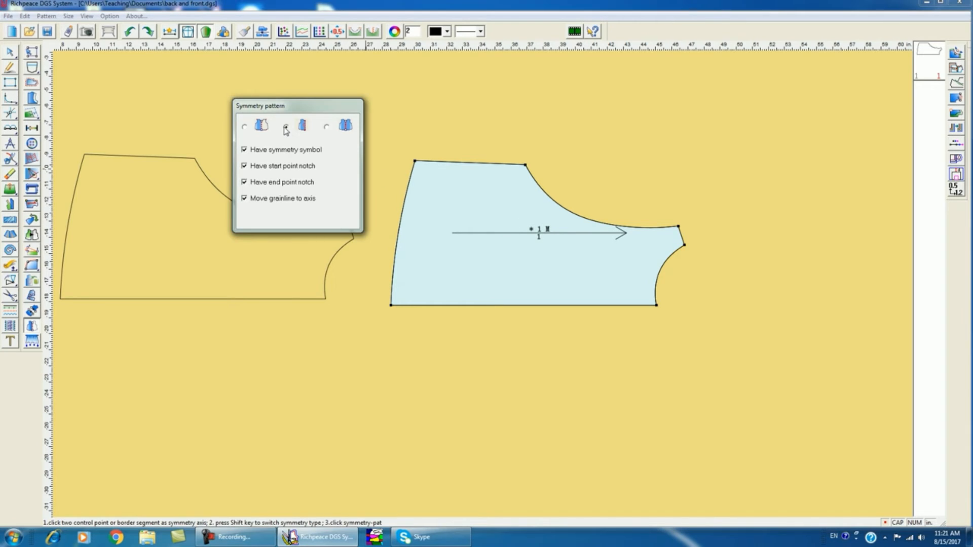
{"action": "left_click", "coordinate": [515, 305]}
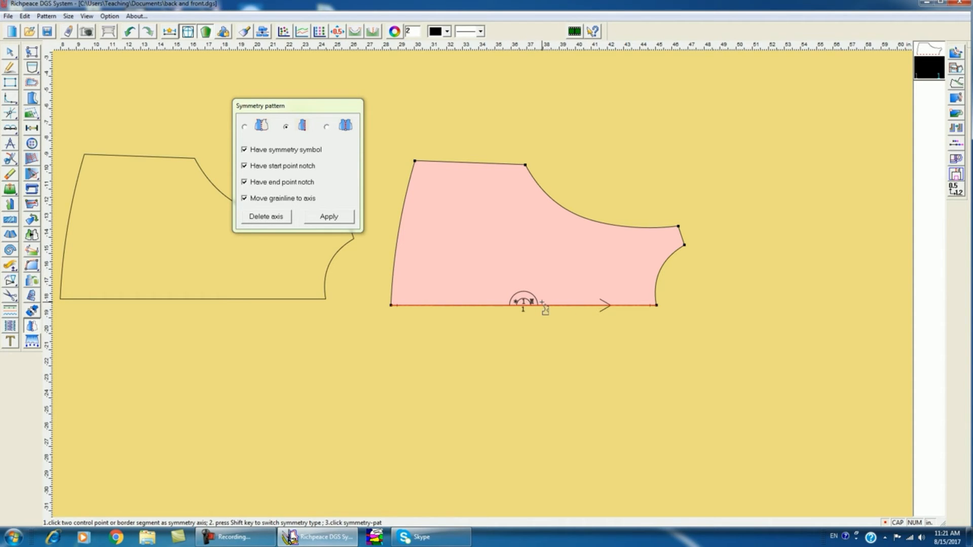
{"action": "left_click", "coordinate": [245, 199]}
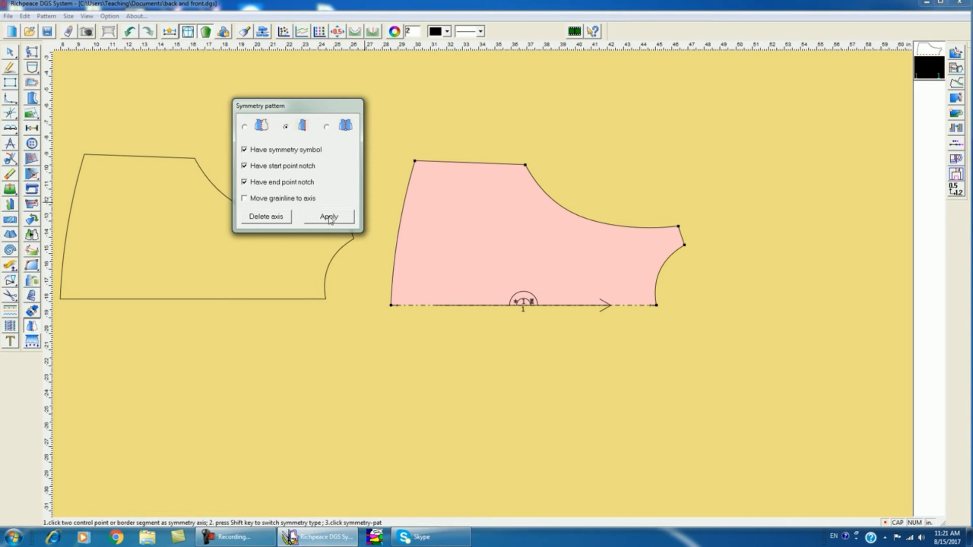
{"action": "left_click", "coordinate": [329, 217]}
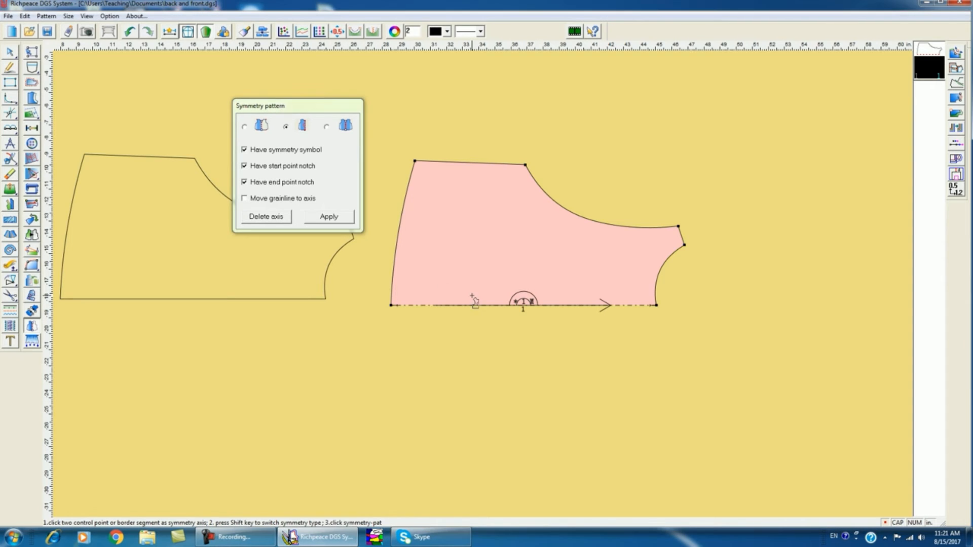
Try moving the grainline off the fold axis into the piece, and undo both the grainline move and the symmetry.
{"action": "right_click", "coordinate": [476, 317]}
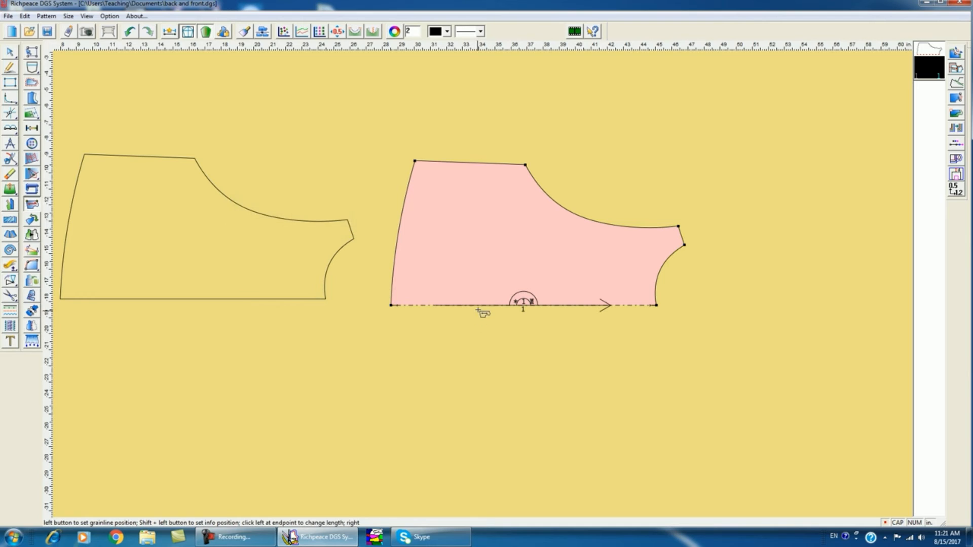
{"action": "left_click", "coordinate": [493, 259]}
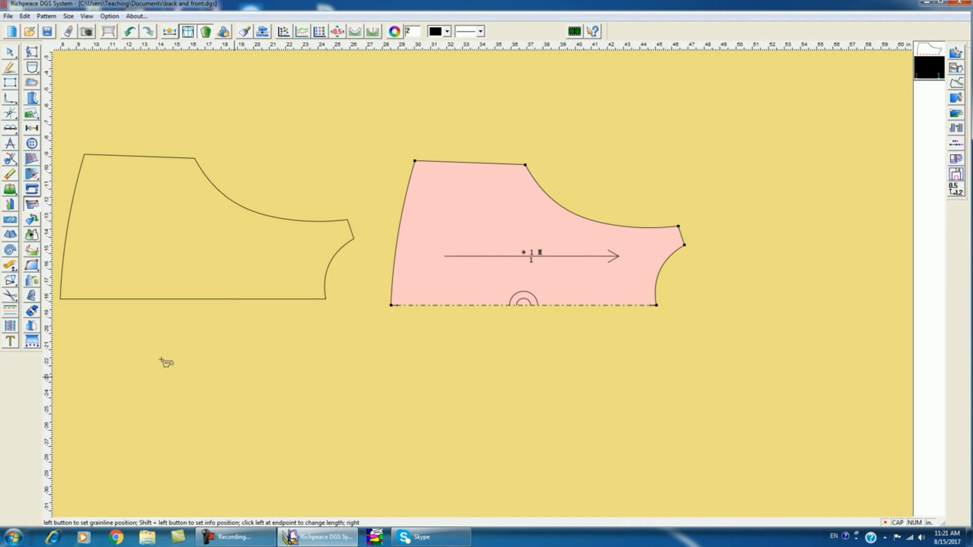
{"action": "left_click", "coordinate": [33, 326]}
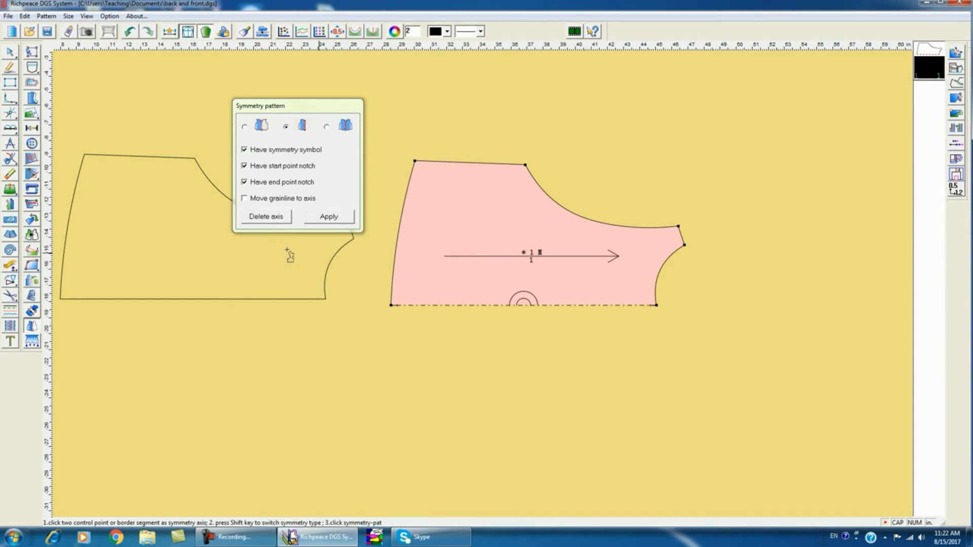
{"action": "key", "text": "ctrl+z"}
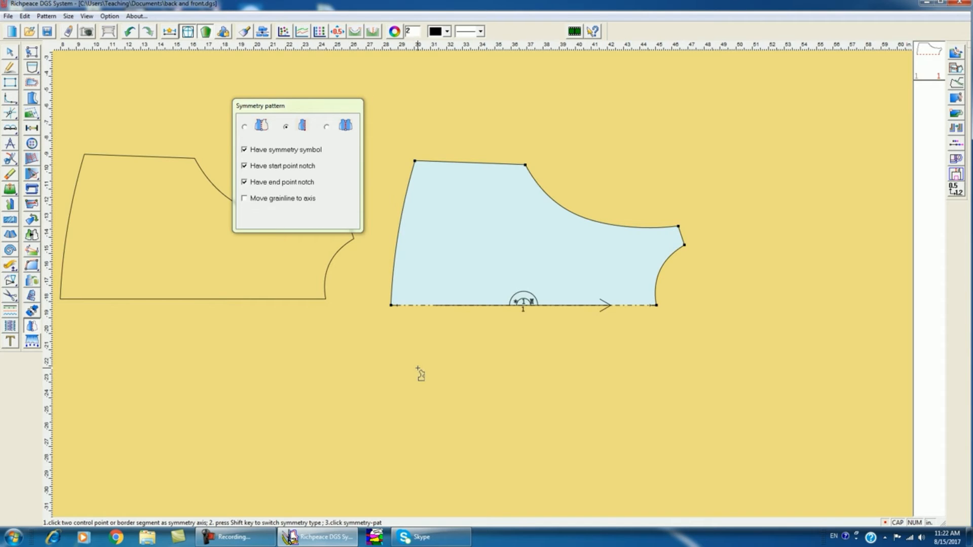
{"action": "key", "text": "ctrl+y"}
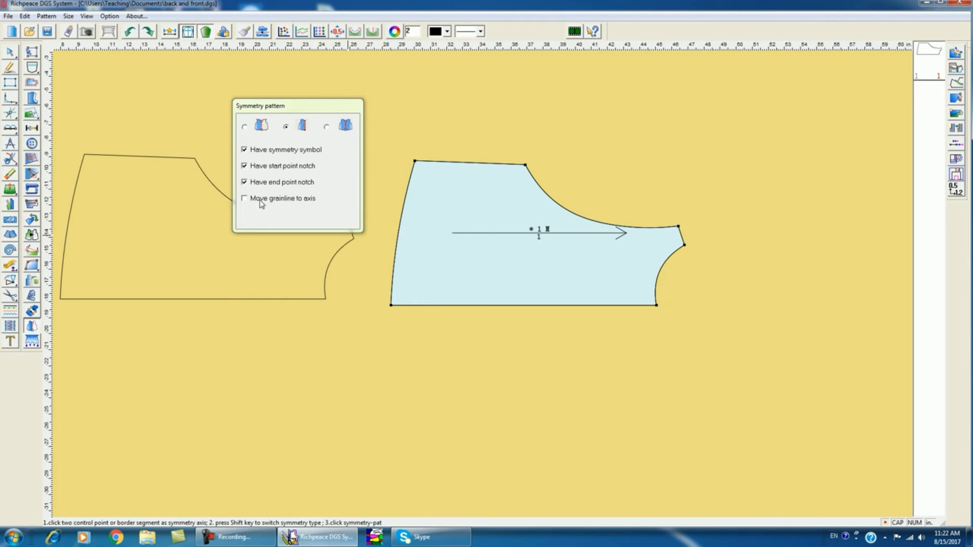
Try the second symmetry type on the centre edge without moving the grainline to the axis, shift the grainline closer to the fold, and undo both.
{"action": "left_click", "coordinate": [505, 305]}
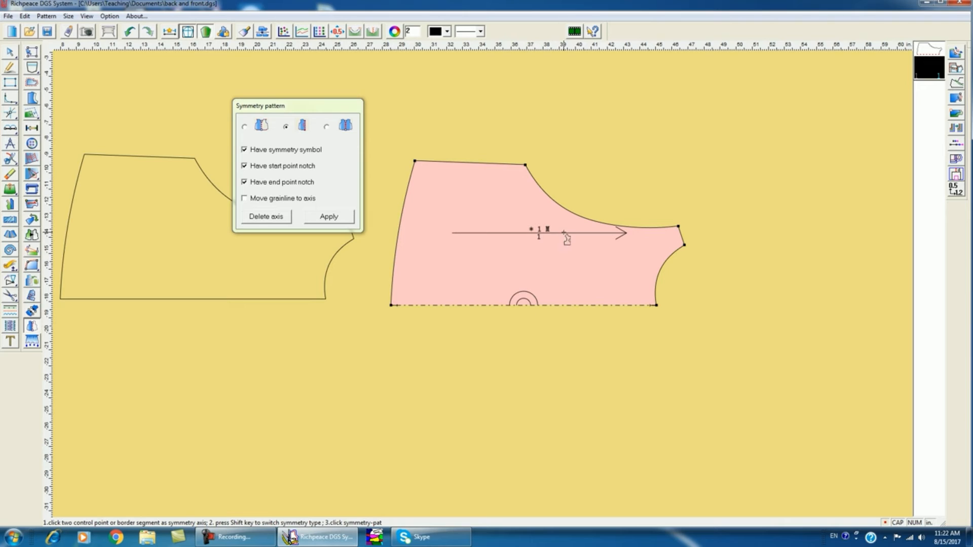
{"action": "key", "text": "space"}
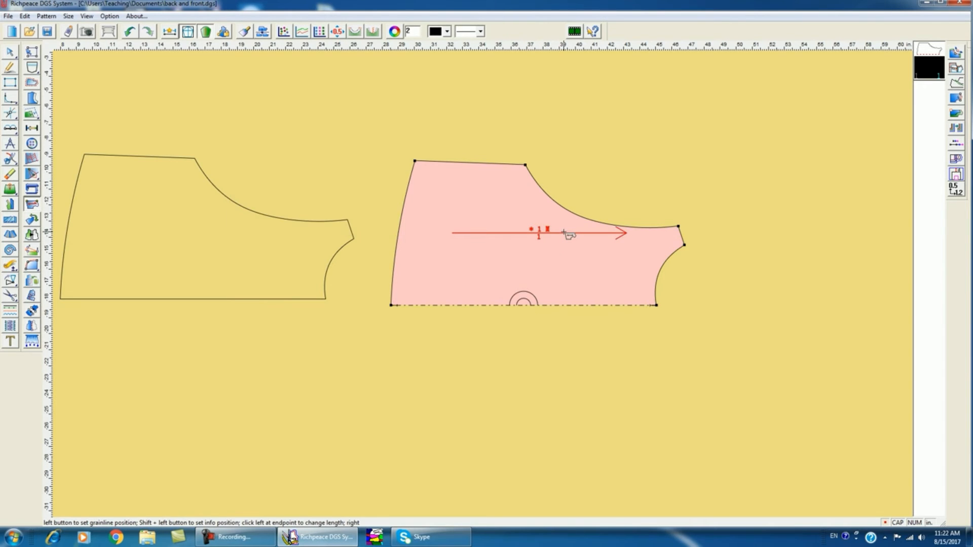
{"action": "left_click", "coordinate": [564, 233]}
{"action": "left_click", "coordinate": [558, 254]}
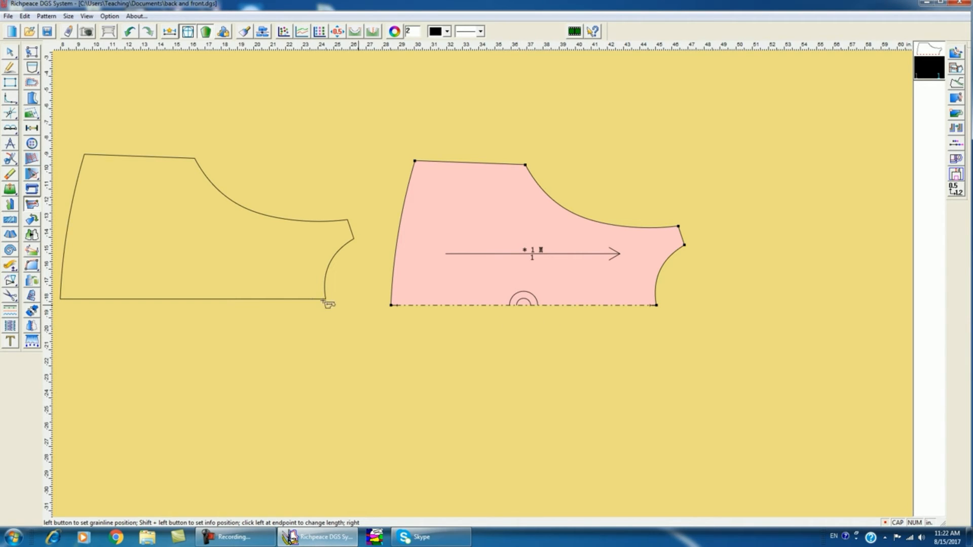
{"action": "left_click", "coordinate": [32, 327]}
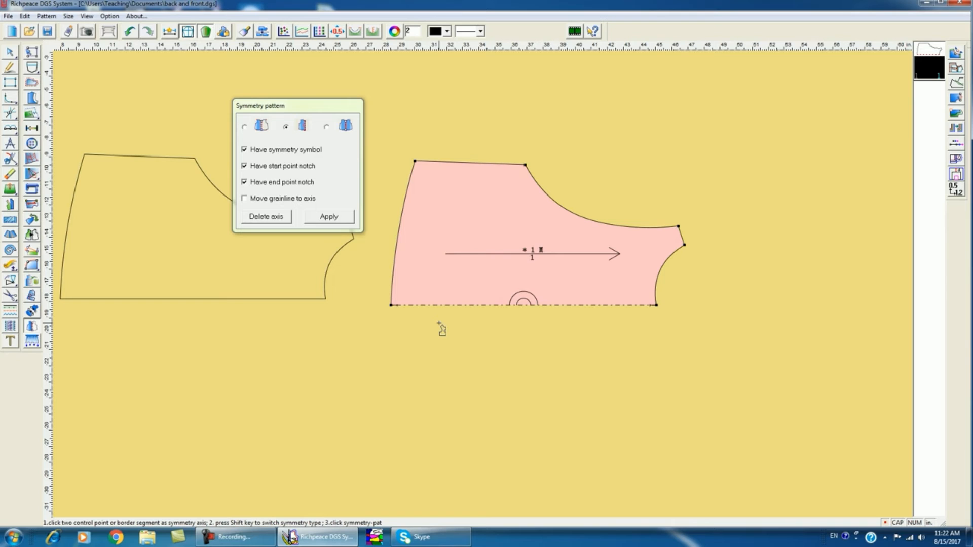
{"action": "key", "text": "ctrl+z"}
{"action": "key", "text": "ctrl+z"}
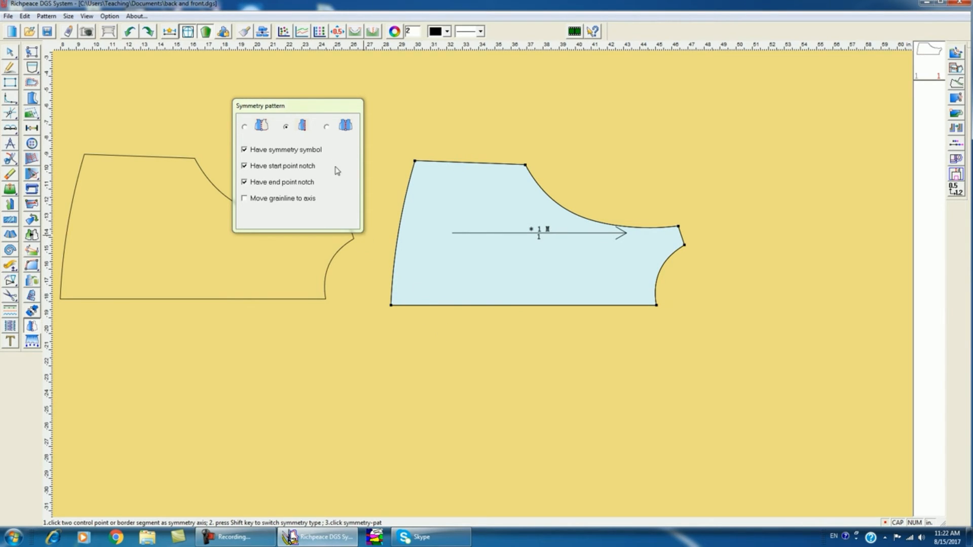
Try the third symmetry type on the centre edge to make one full piece with start and end notches, and undo it.
{"action": "left_click", "coordinate": [327, 127]}
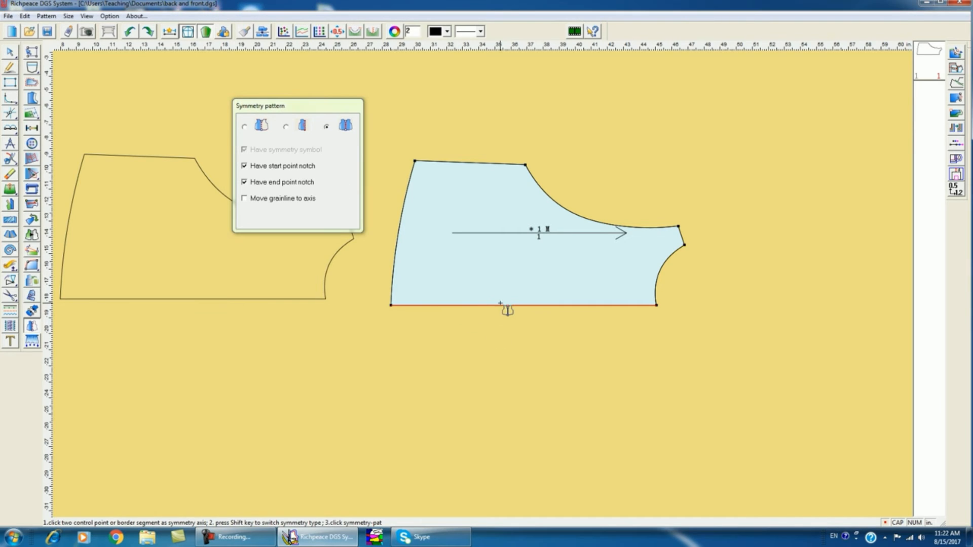
{"action": "left_click", "coordinate": [502, 306]}
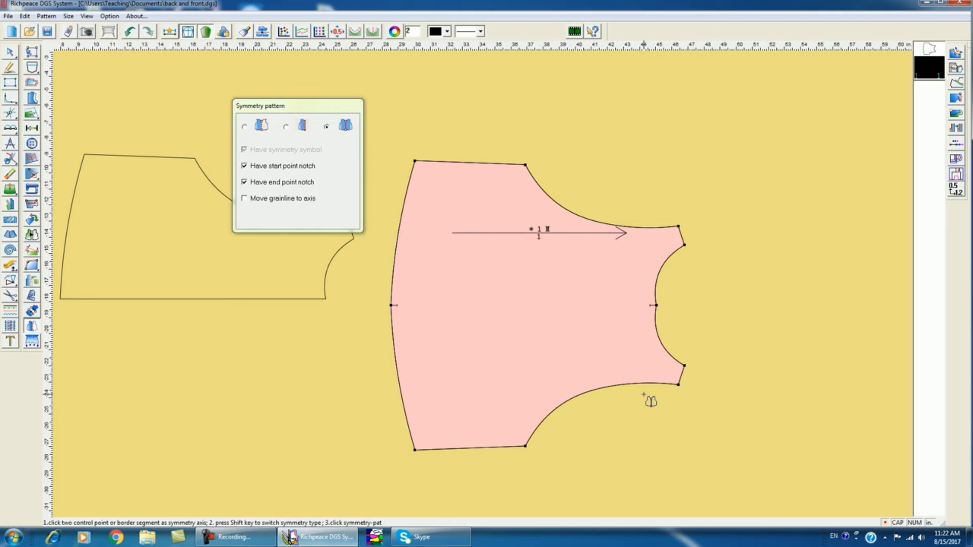
{"action": "key", "text": "ctrl+z"}
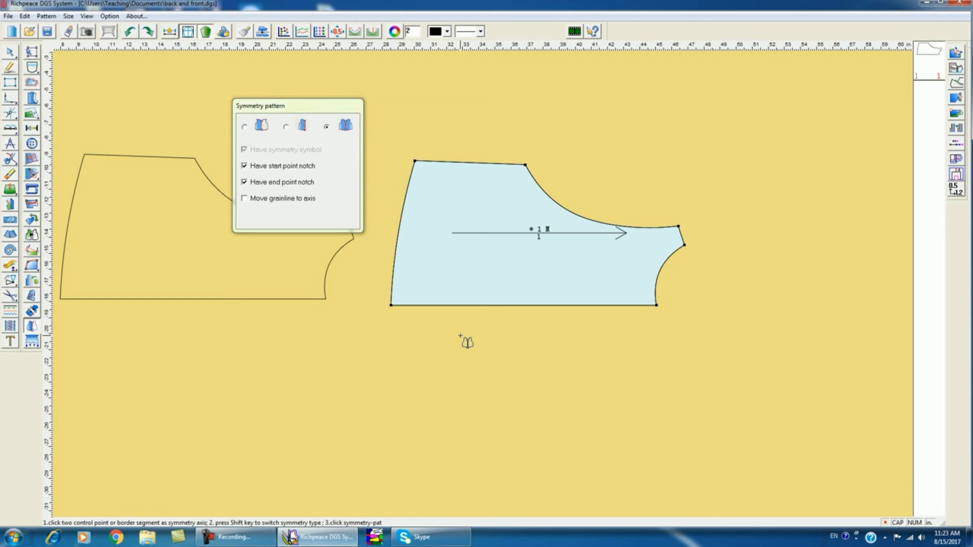
Add a 3/8 in seam allowance around the whole outline of only the selected pattern.
{"action": "key", "text": "Escape"}
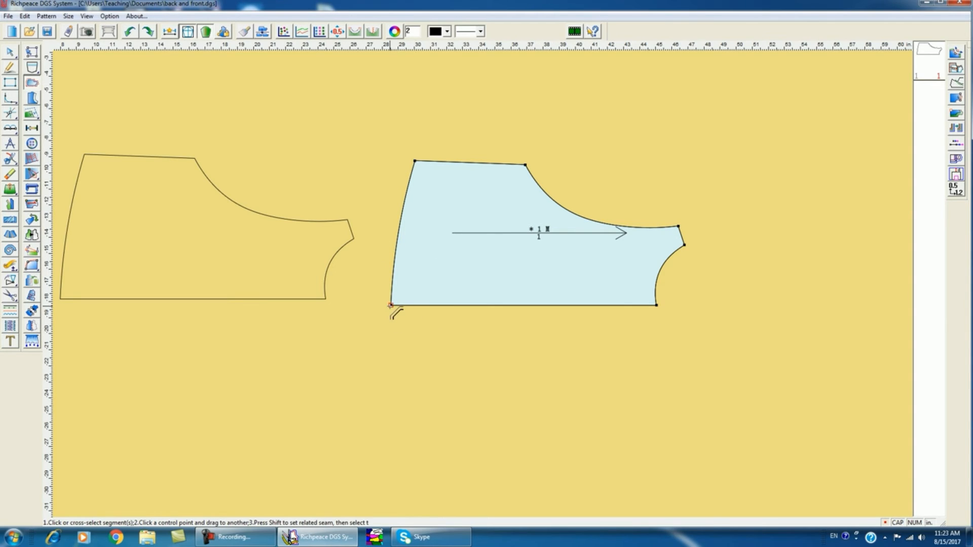
{"action": "left_click", "coordinate": [391, 305]}
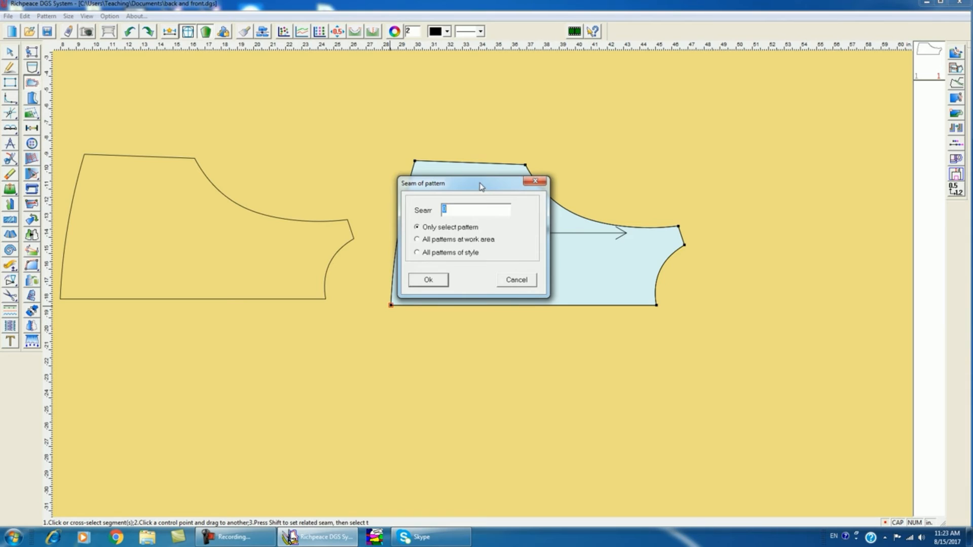
{"action": "left_click_drag", "start_coordinate": [483, 186], "coordinate": [574, 333]}
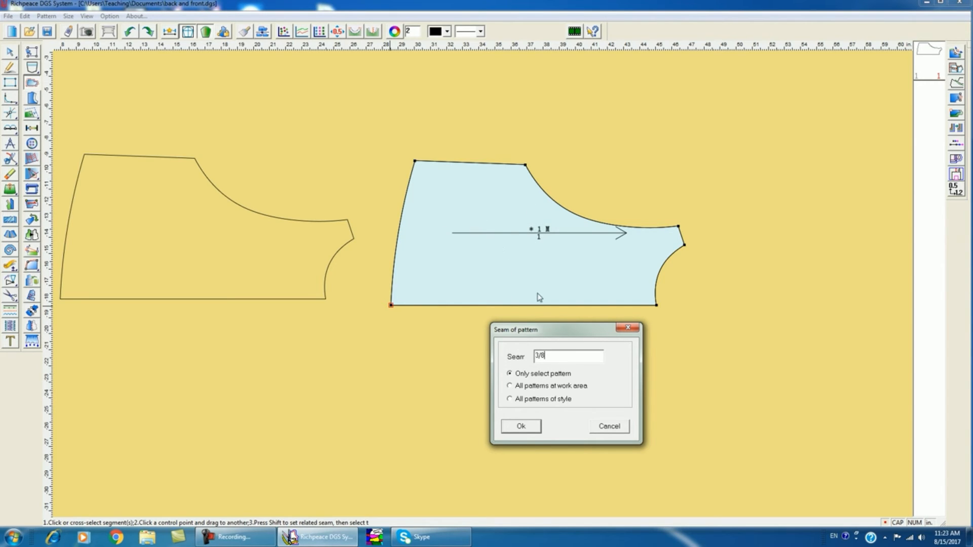
{"action": "left_click", "coordinate": [522, 427]}
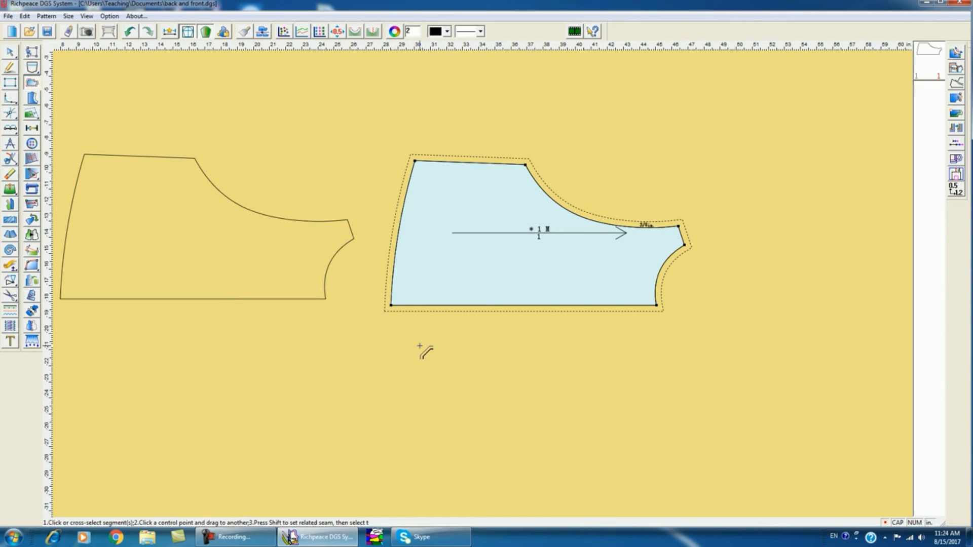
Hide and show the seam allowance line around the piece to compare both displays.
{"action": "key", "text": "F7"}
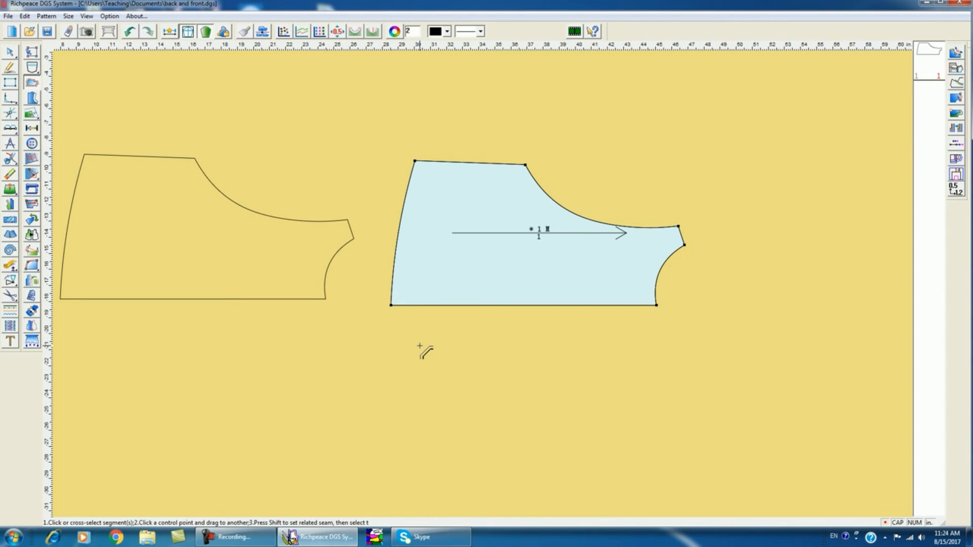
{"action": "key", "text": "F7"}
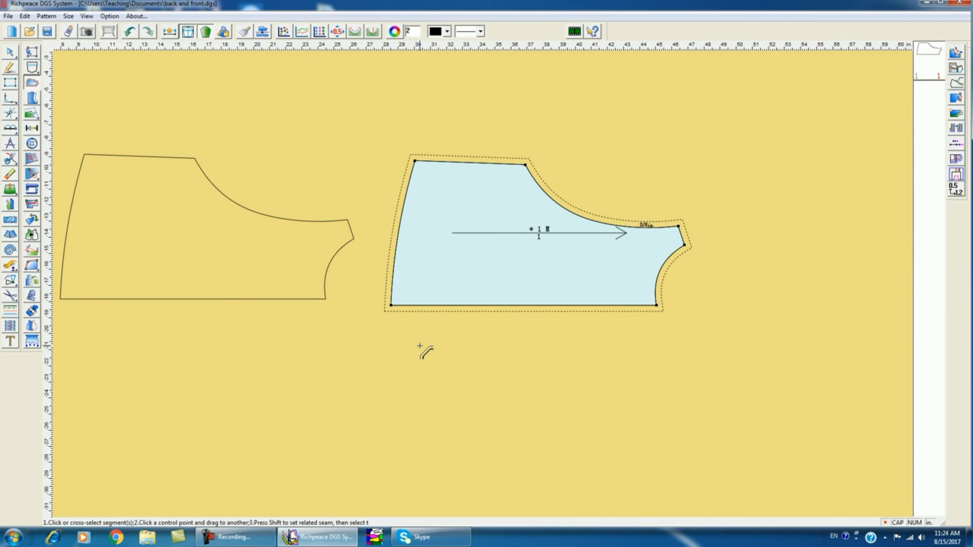
{"action": "key", "text": "F7"}
{"action": "key", "text": "F7"}
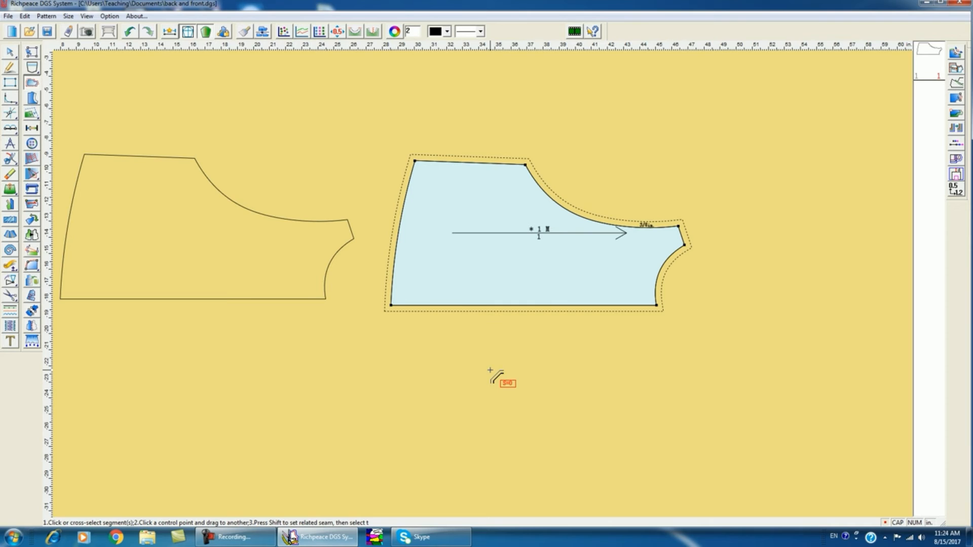
Remove the seam allowance from the long straight centre edge and set the curved hem's seam allowance to 1/2 in.
{"action": "left_click", "coordinate": [538, 306]}
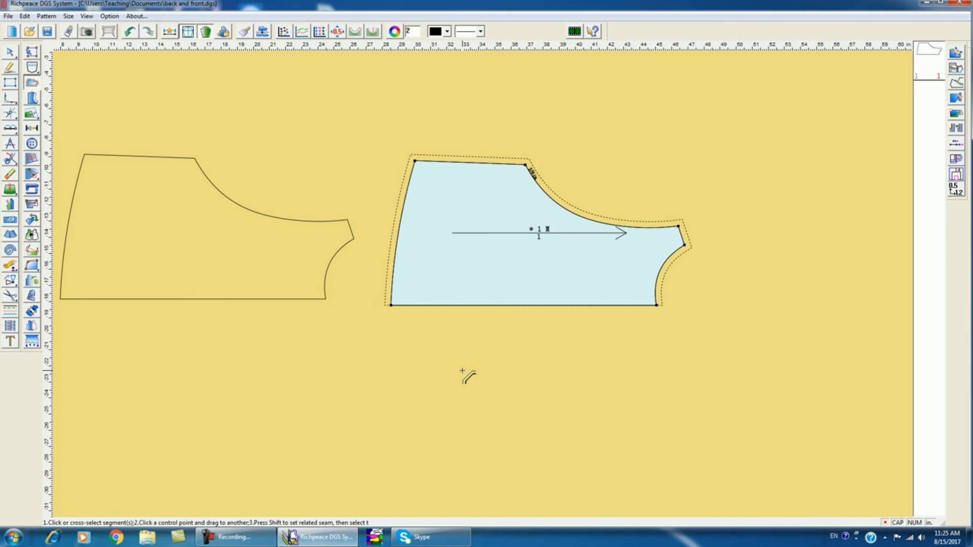
{"action": "type", "text": ".5"}
{"action": "left_click", "coordinate": [395, 261]}
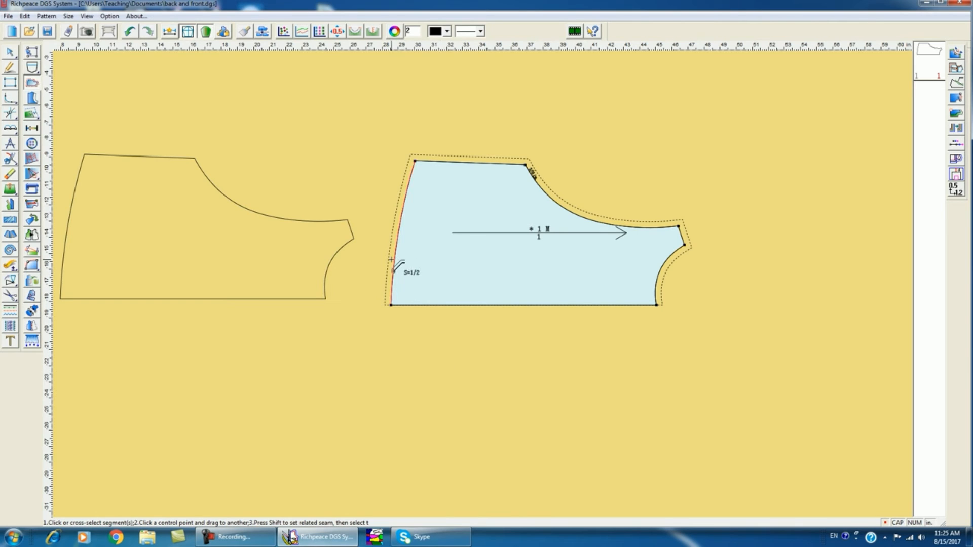
{"action": "right_click", "coordinate": [395, 261]}
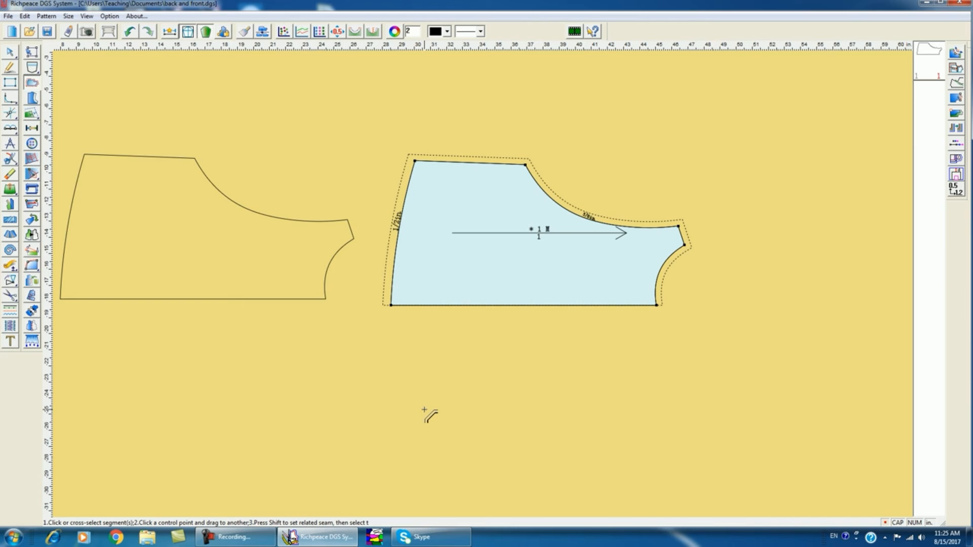
{"action": "left_click", "coordinate": [403, 298]}
{"action": "right_click", "coordinate": [403, 298]}
Check the piece by toggling the seam allowance display and the length labels of its outline segments.
{"action": "key", "text": "F7"}
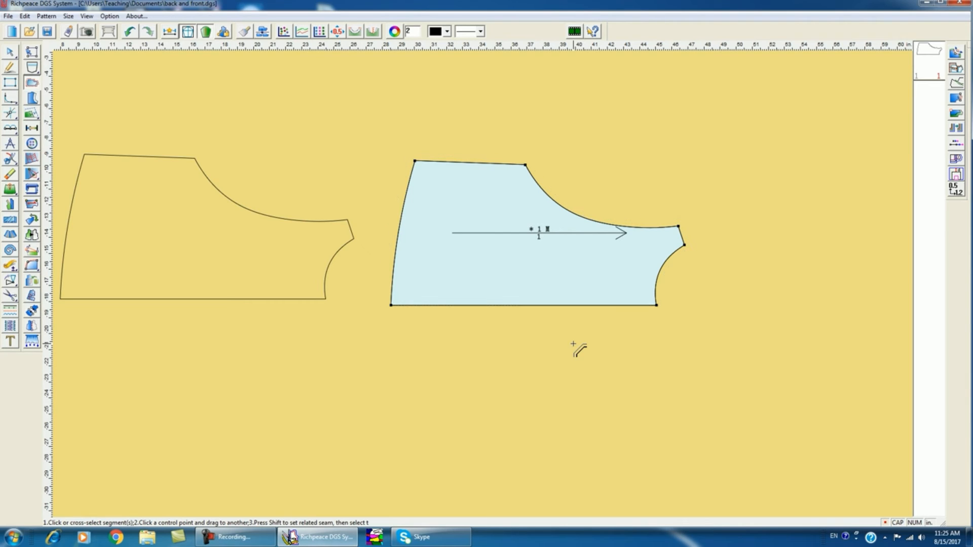
{"action": "key", "text": "F7"}
{"action": "key", "text": "F7"}
{"action": "key", "text": "F7"}
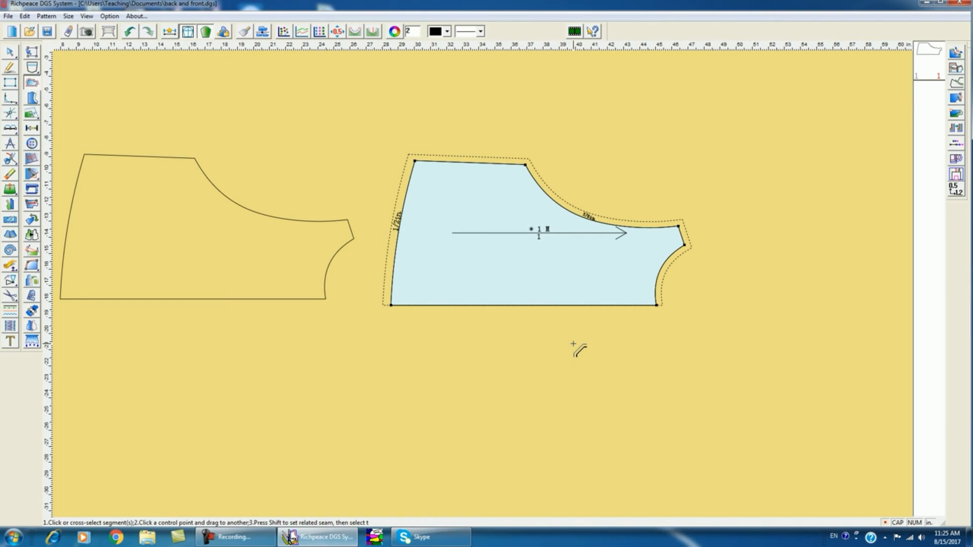
{"action": "key", "text": "F3"}
{"action": "key", "text": "F3"}
{"action": "key", "text": "F3"}
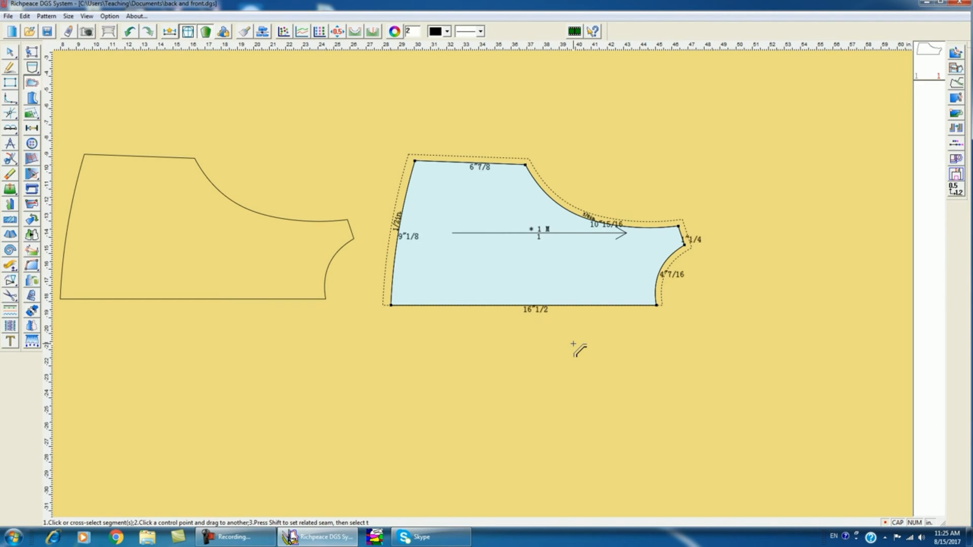
{"action": "key", "text": "F3"}
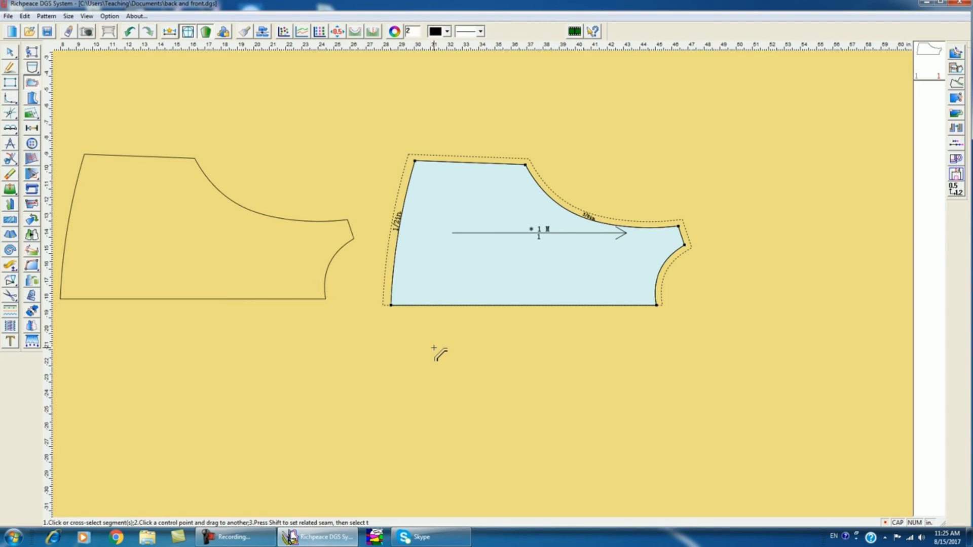
{"action": "left_click", "coordinate": [31, 326]}
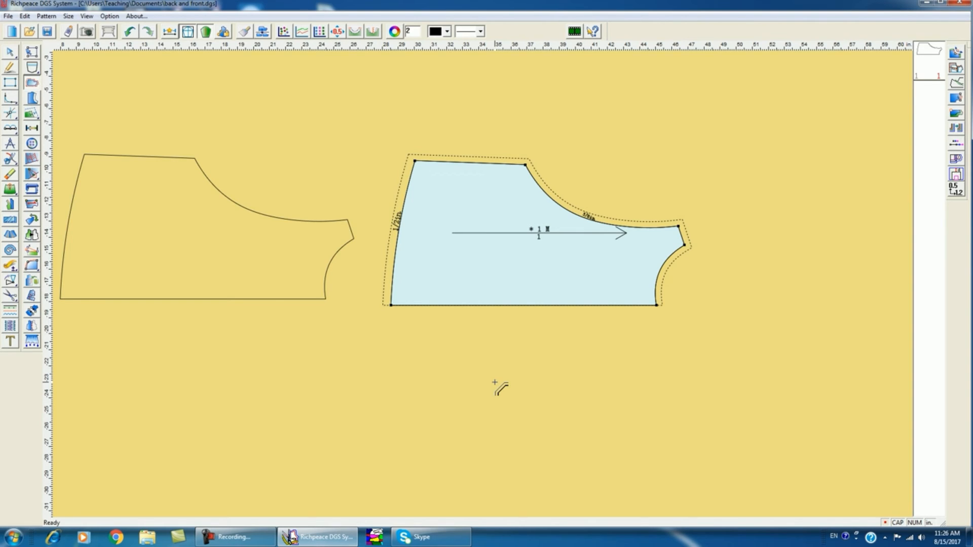
{"action": "left_click", "coordinate": [243, 537]}
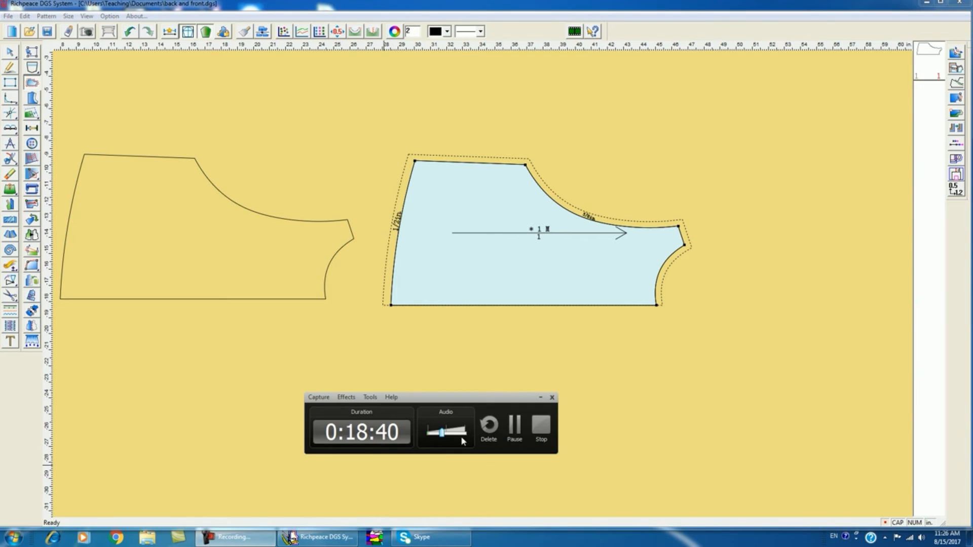
{"action": "left_click", "coordinate": [541, 425]}
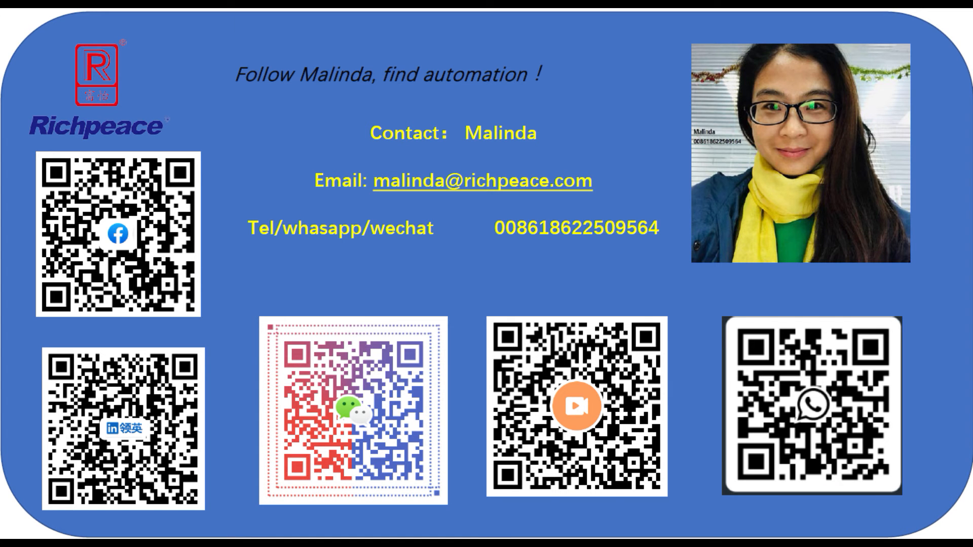